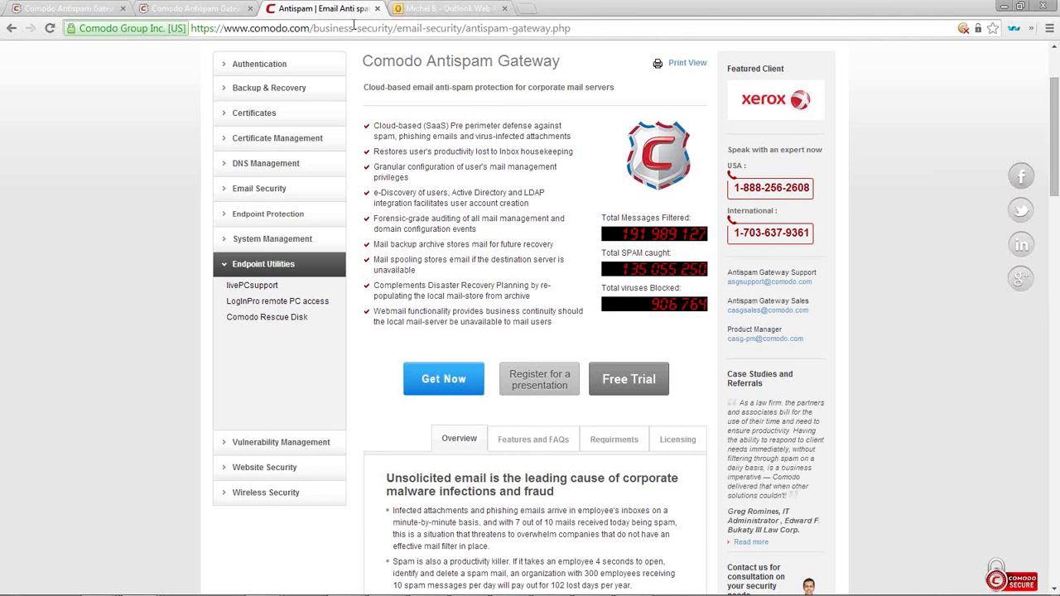
Log in to the Antispam Gateway administrative interface with the prefilled credentials and open the domains list
click(95, 14)
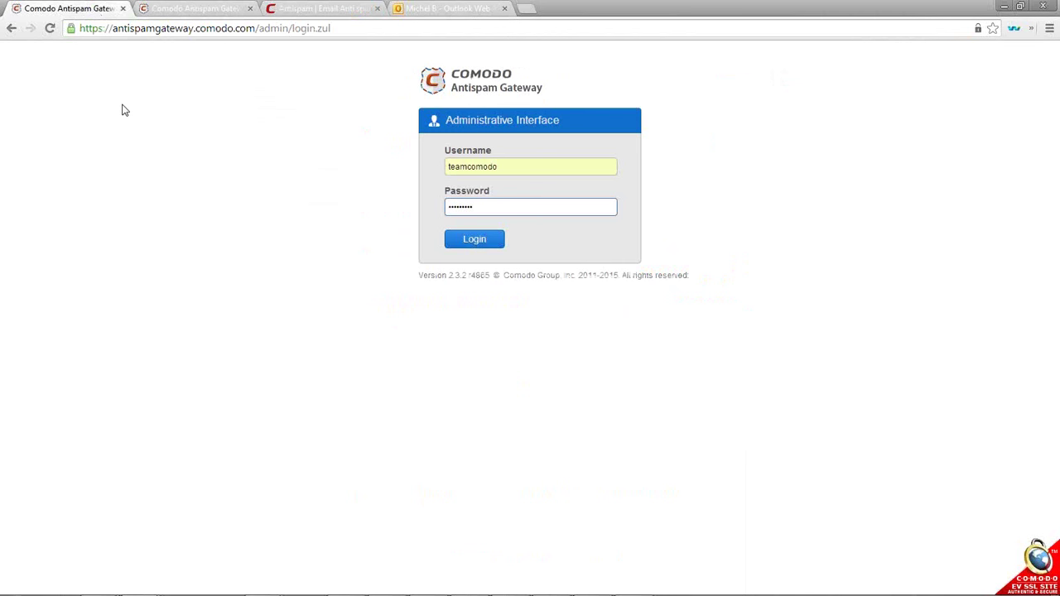
click(466, 245)
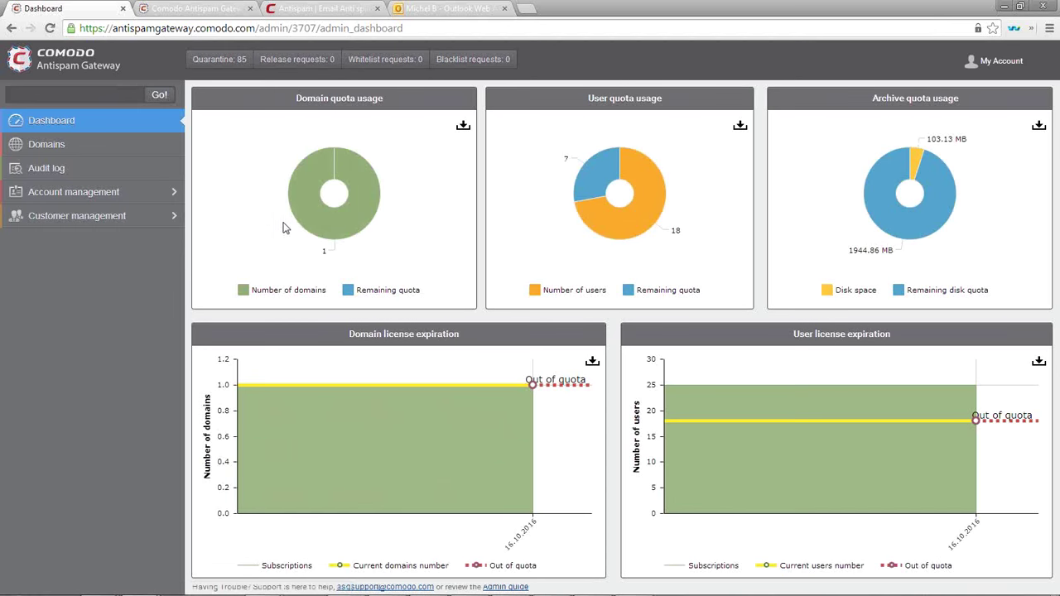
click(128, 150)
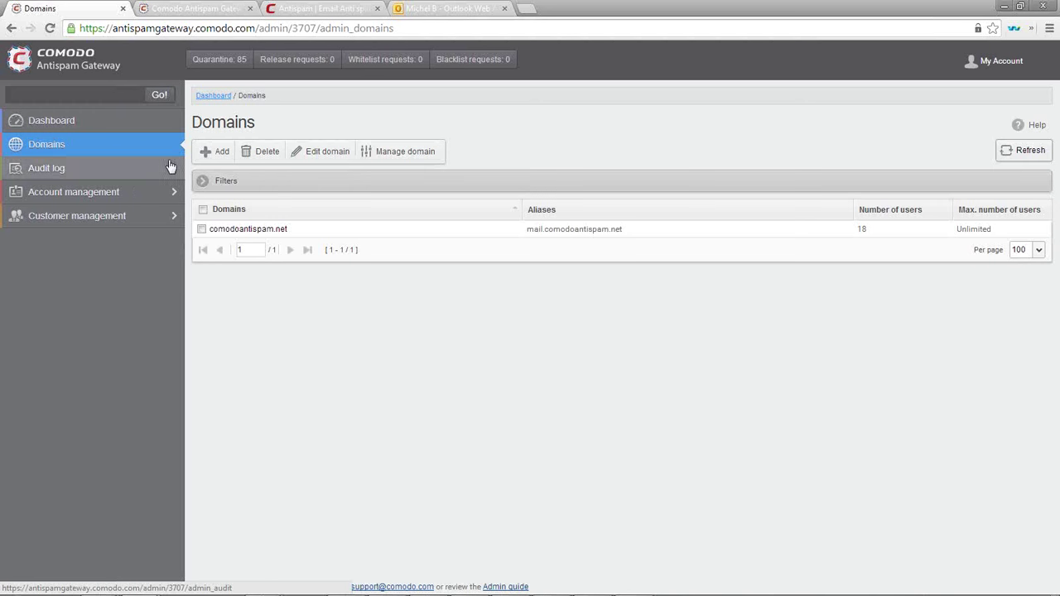
Review the destination route in the settings of the comodoantispam.net domain and leave without saving
click(236, 229)
click(331, 154)
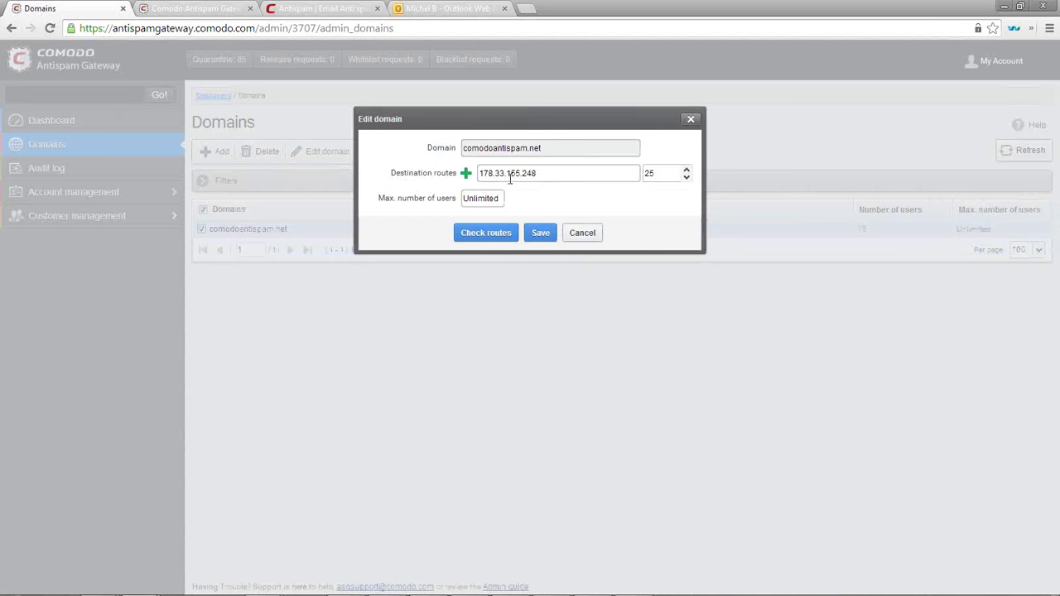
drag(566, 173, 462, 177)
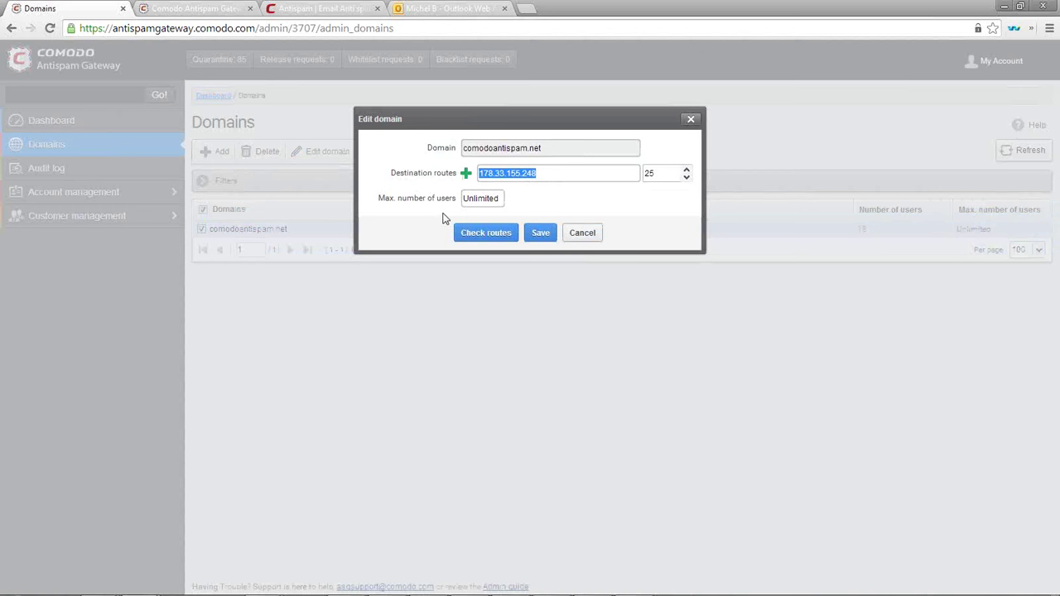
click(569, 233)
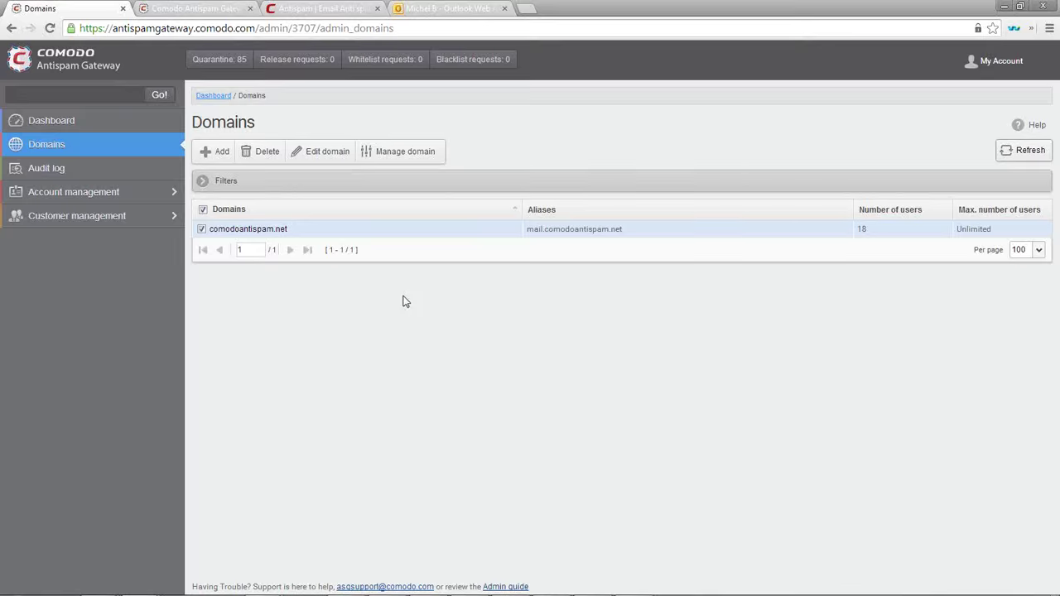
Open the user list of the comodoantispam.net domain and look over the new-user form and additional user actions
click(251, 229)
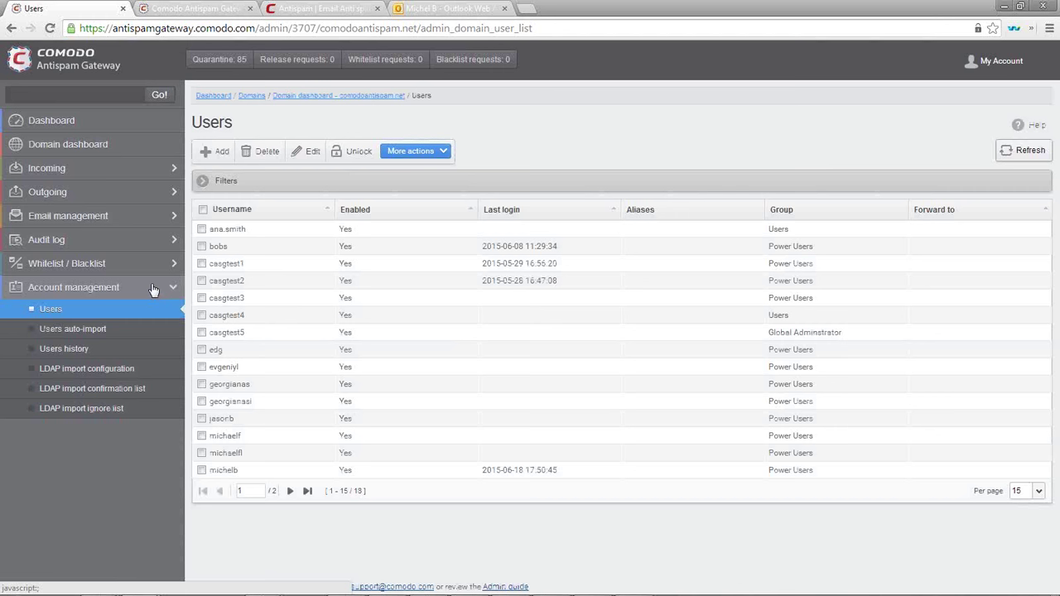
click(206, 154)
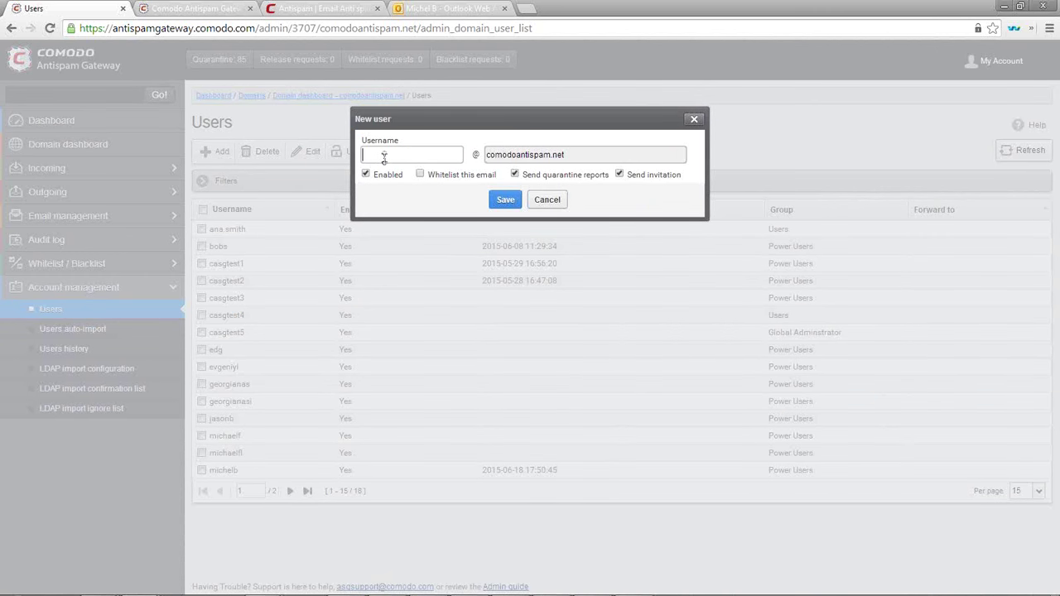
click(543, 199)
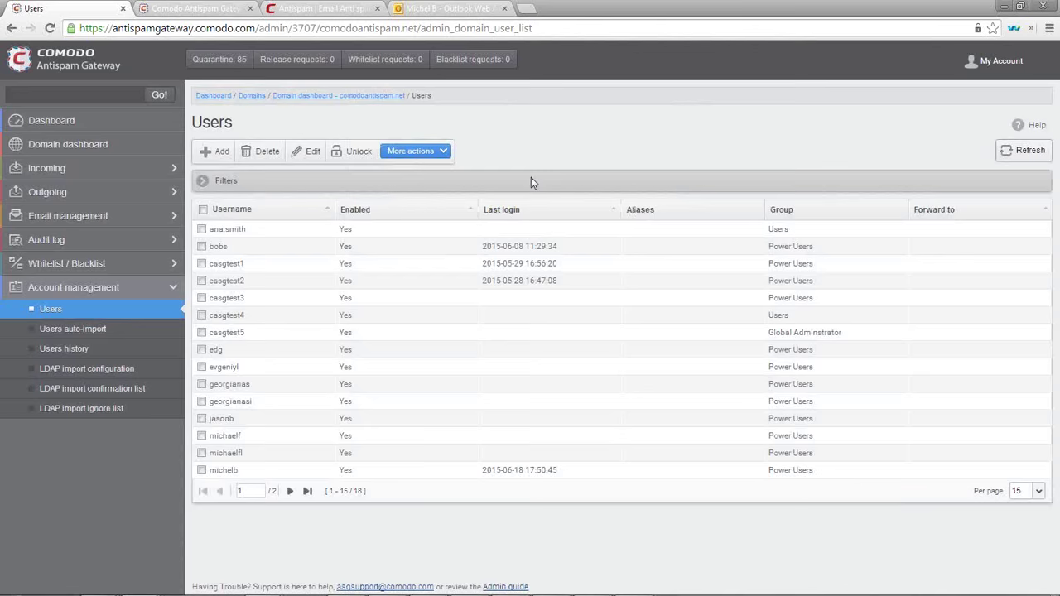
click(435, 155)
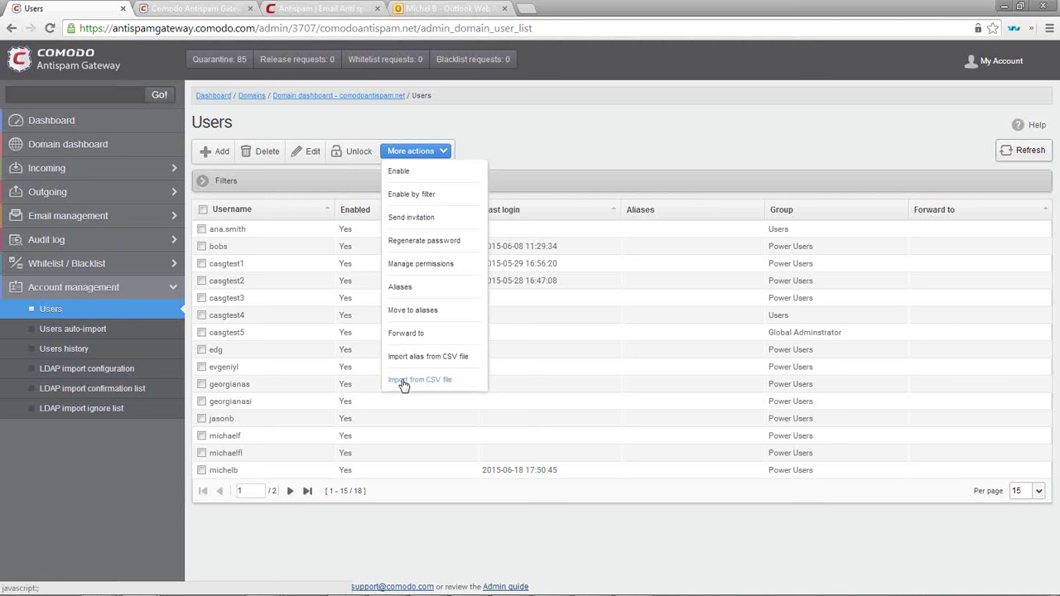
Review the domain's LDAP import configuration, including the synchronization interval choices, and the users auto-import settings
click(111, 369)
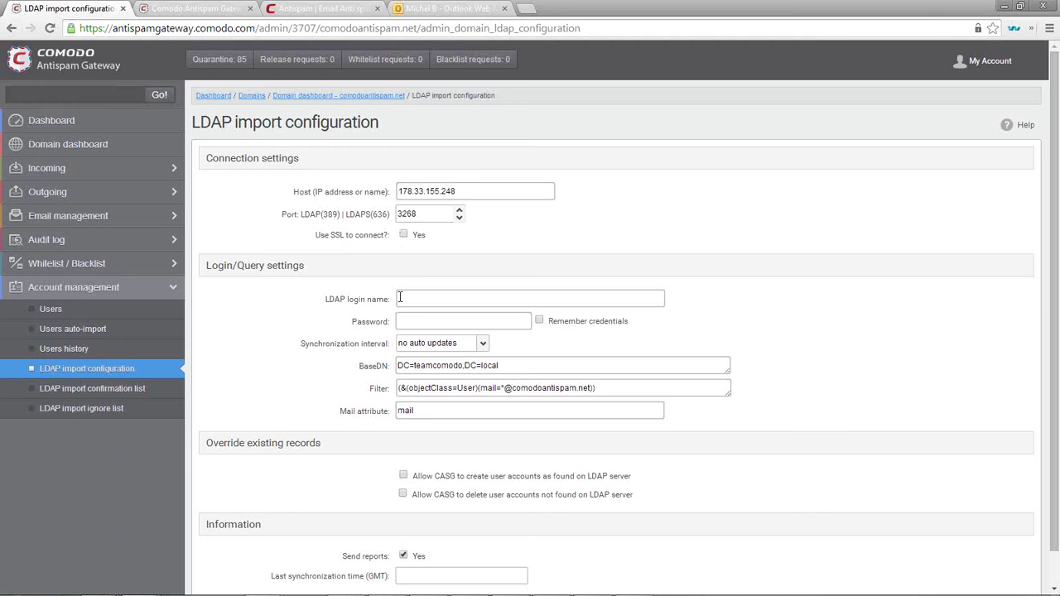
click(484, 346)
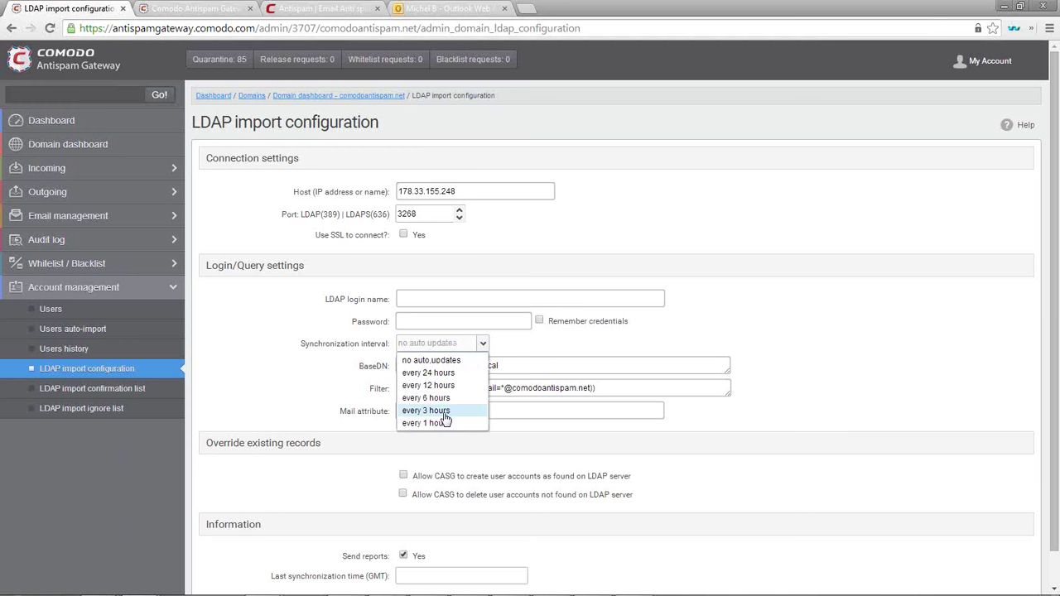
click(803, 388)
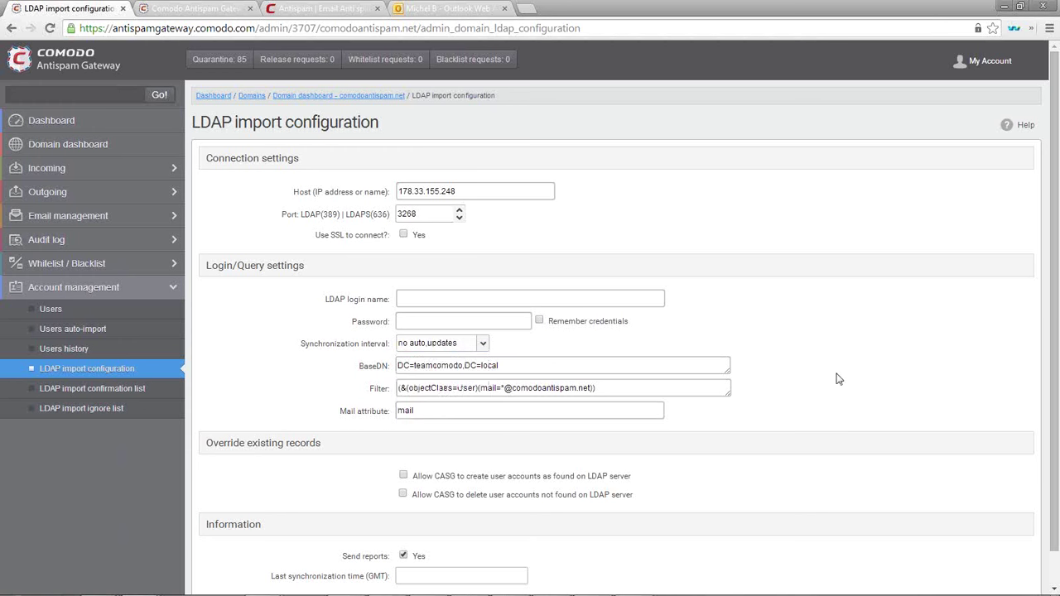
scroll(708, 385, down, 1)
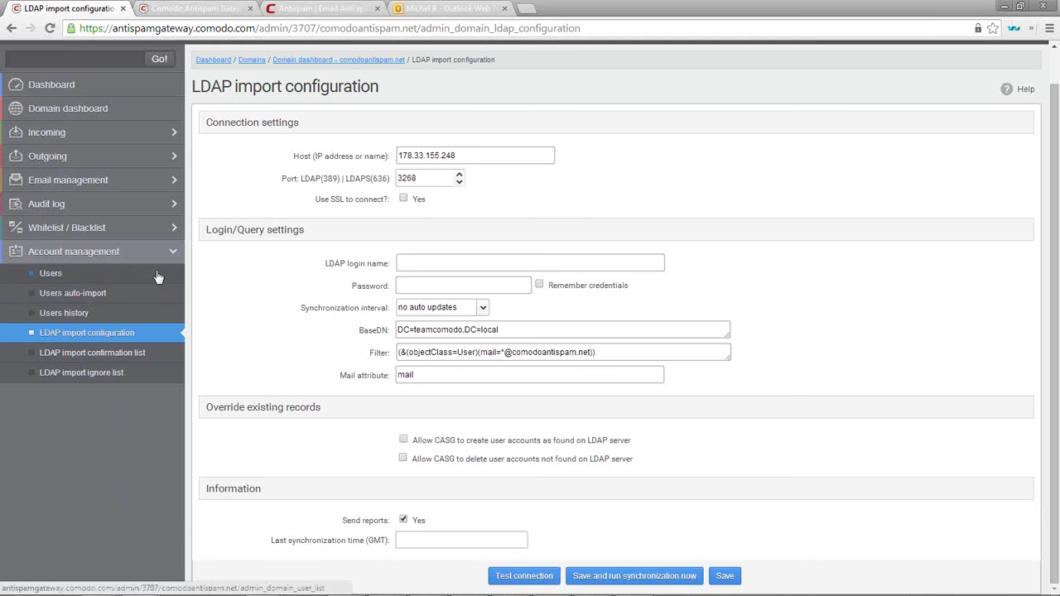
click(101, 296)
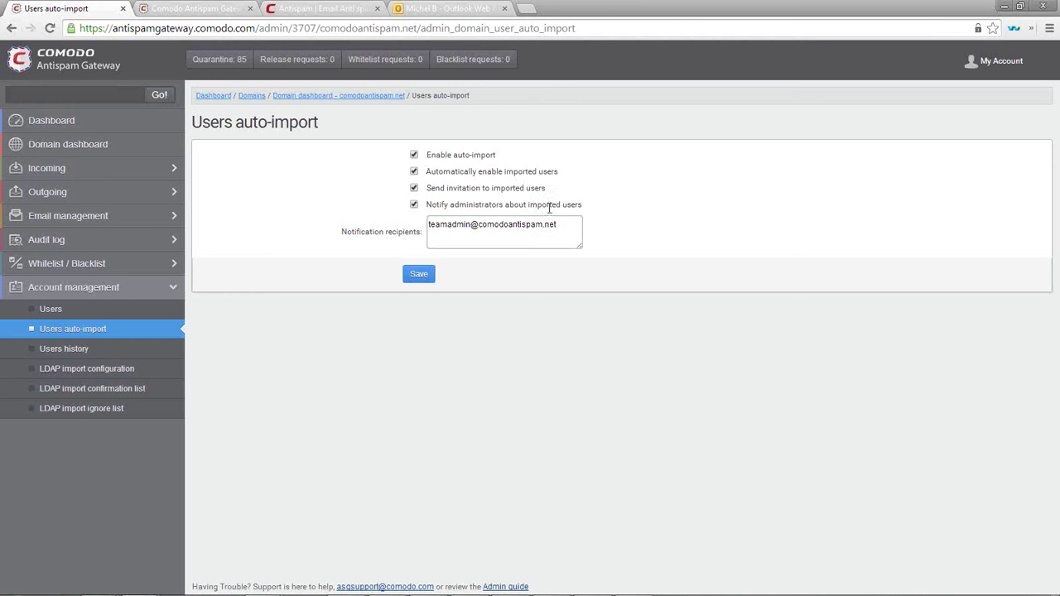
Open the user groups and permissions for the first account in the domain's user list
click(60, 327)
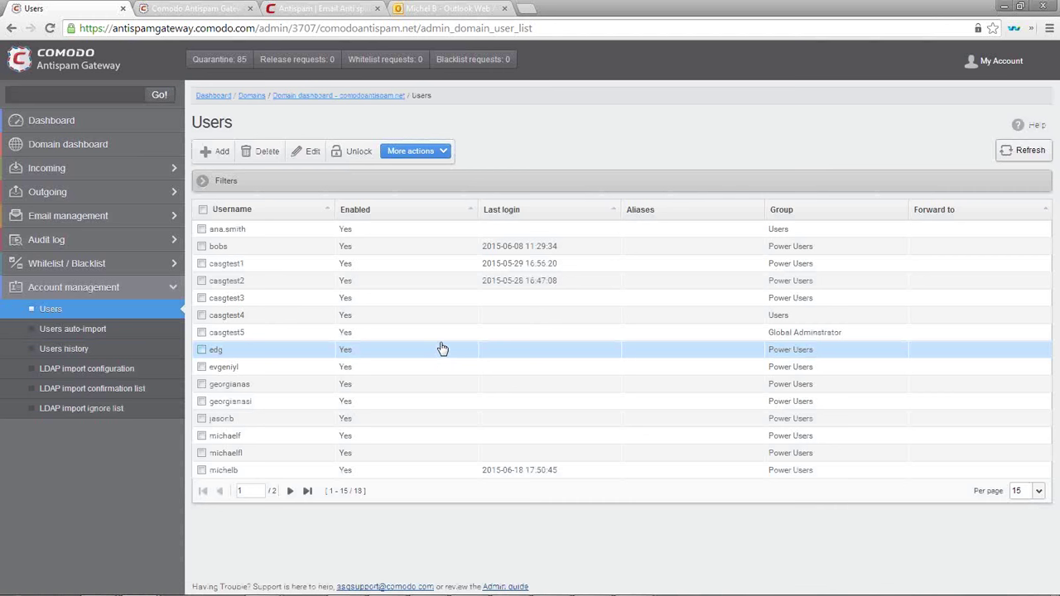
click(201, 230)
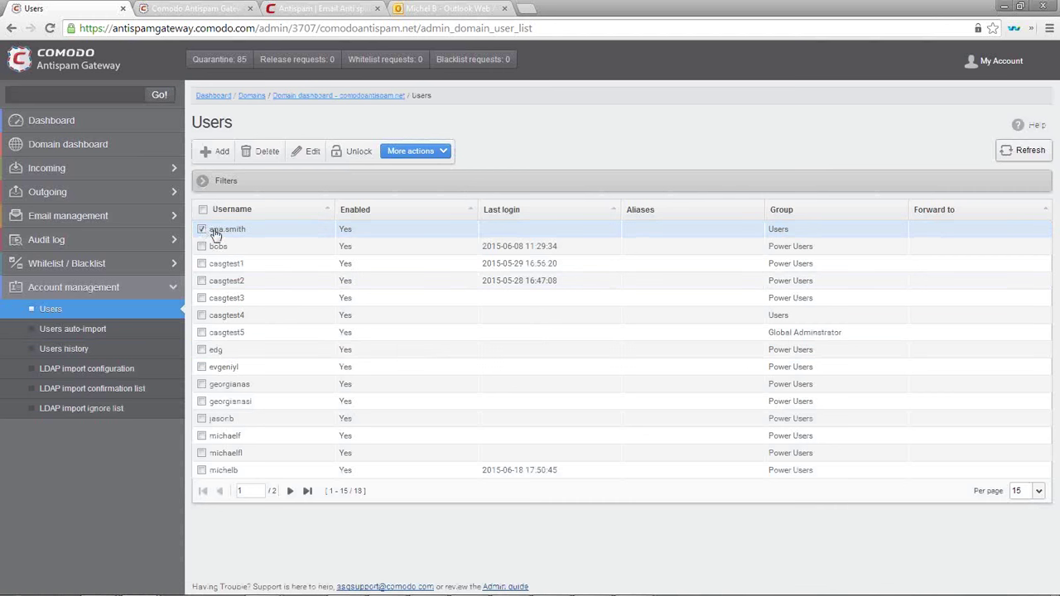
click(437, 152)
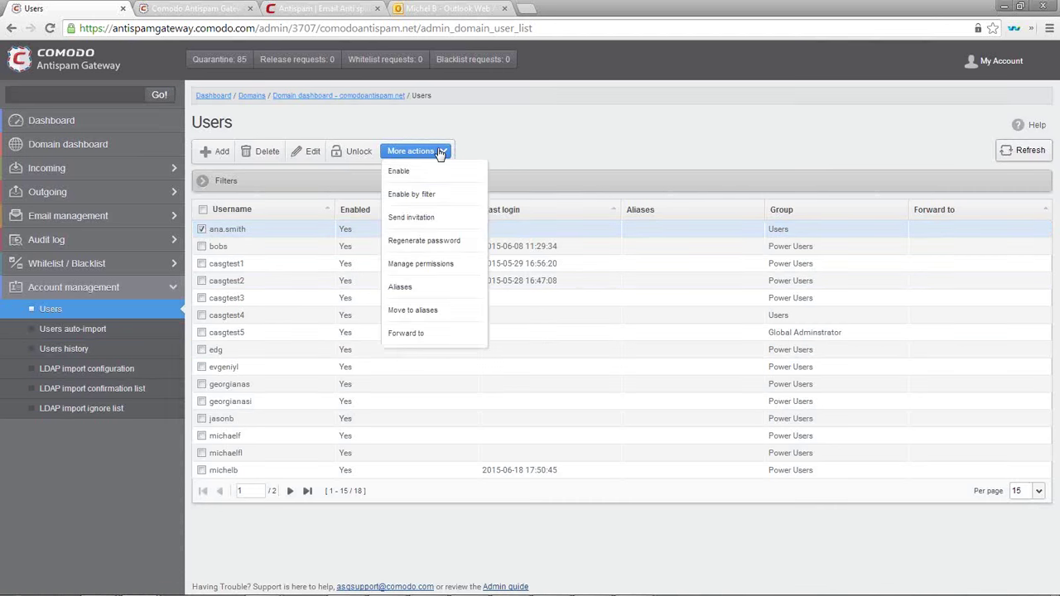
click(445, 265)
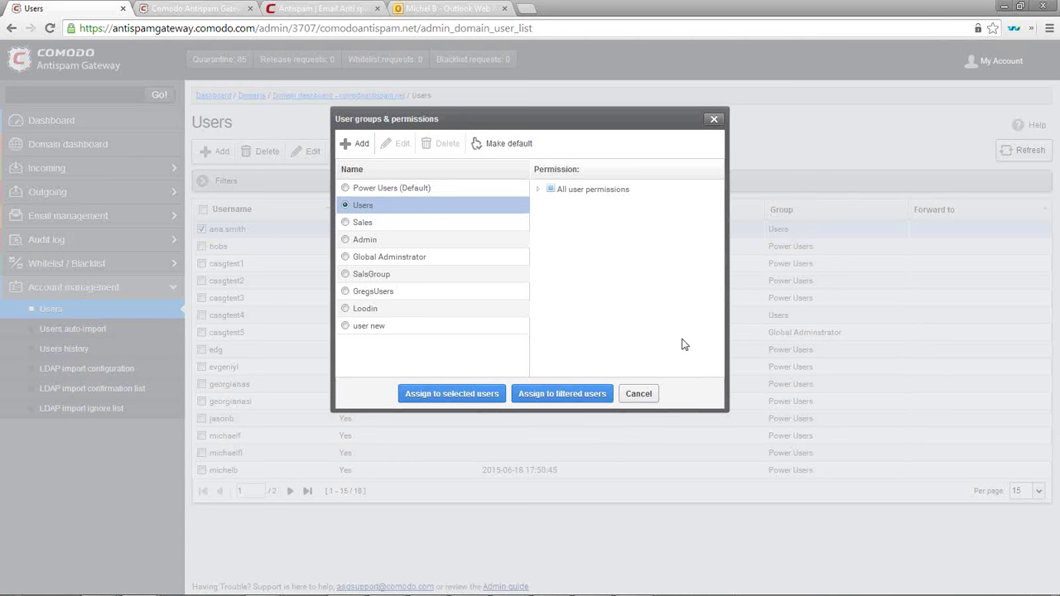
Examine the permissions of the Users group, including Quarantine, Archive and Whitelist / Blacklist
click(538, 189)
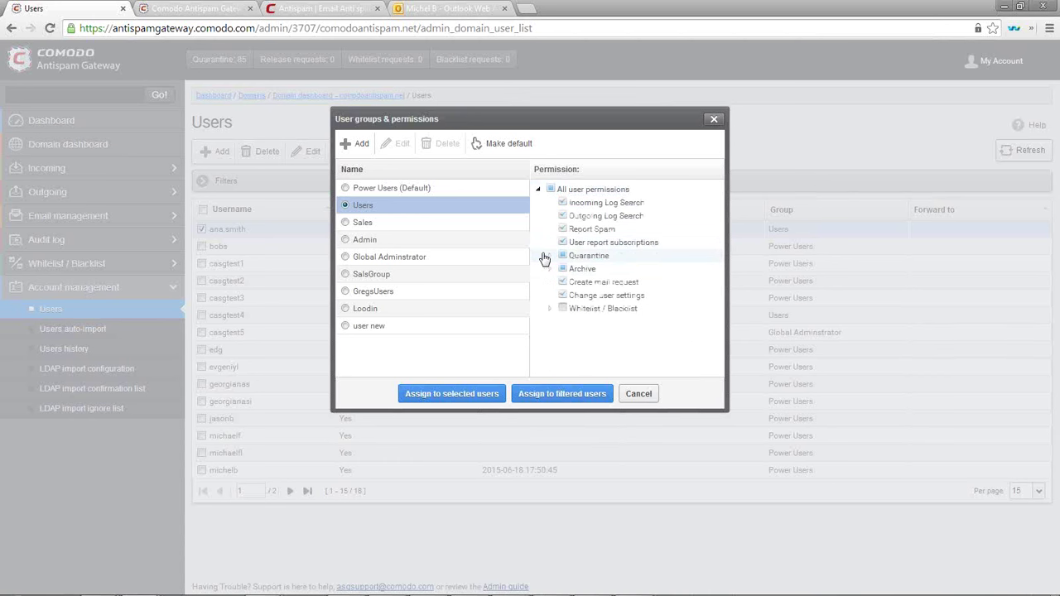
click(550, 256)
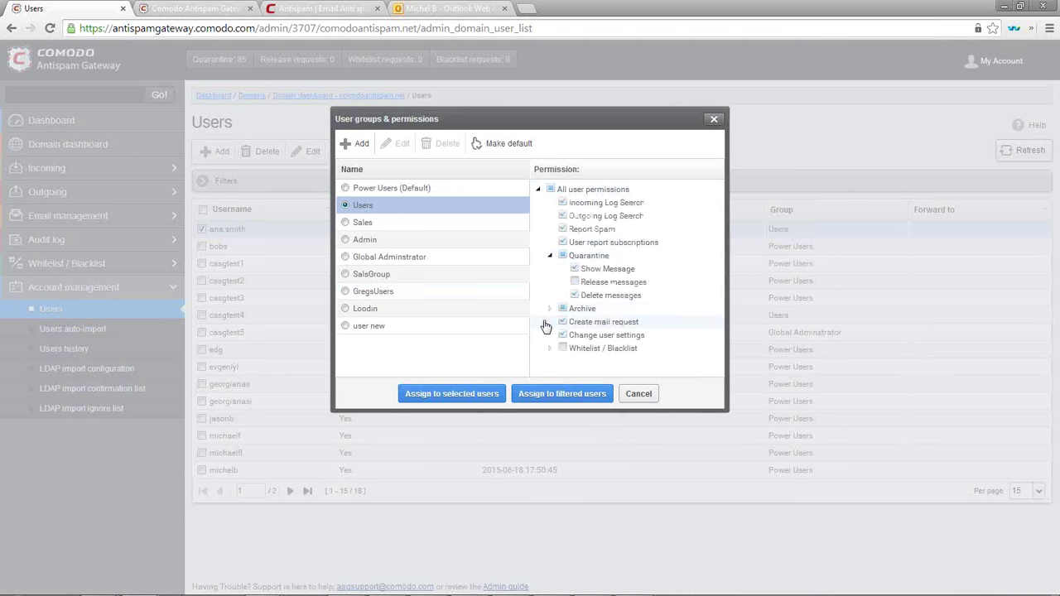
click(549, 308)
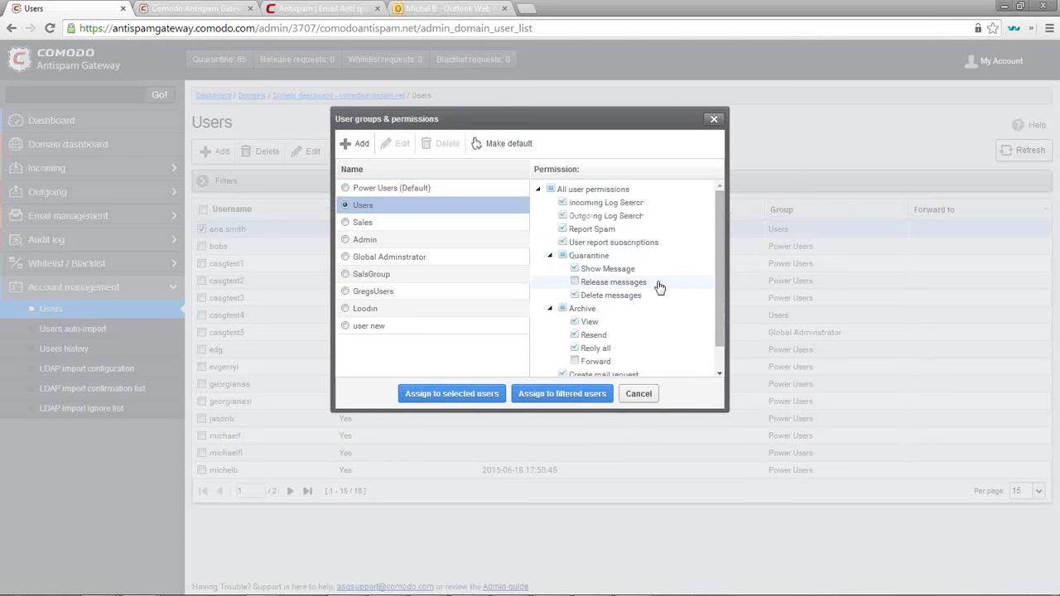
scroll(659, 287, down, 1)
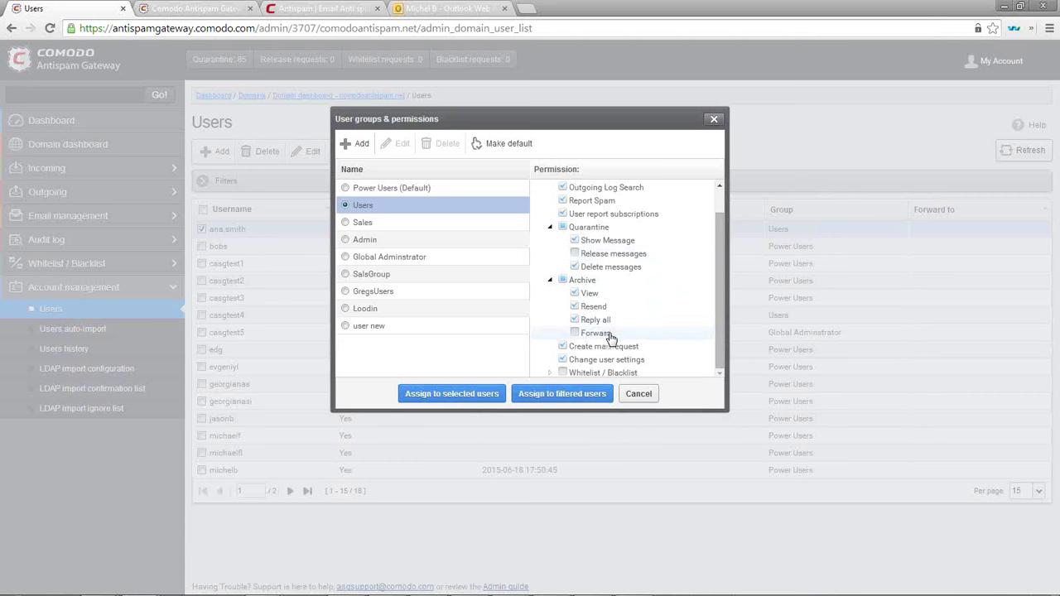
click(550, 373)
scroll(632, 312, down, 1)
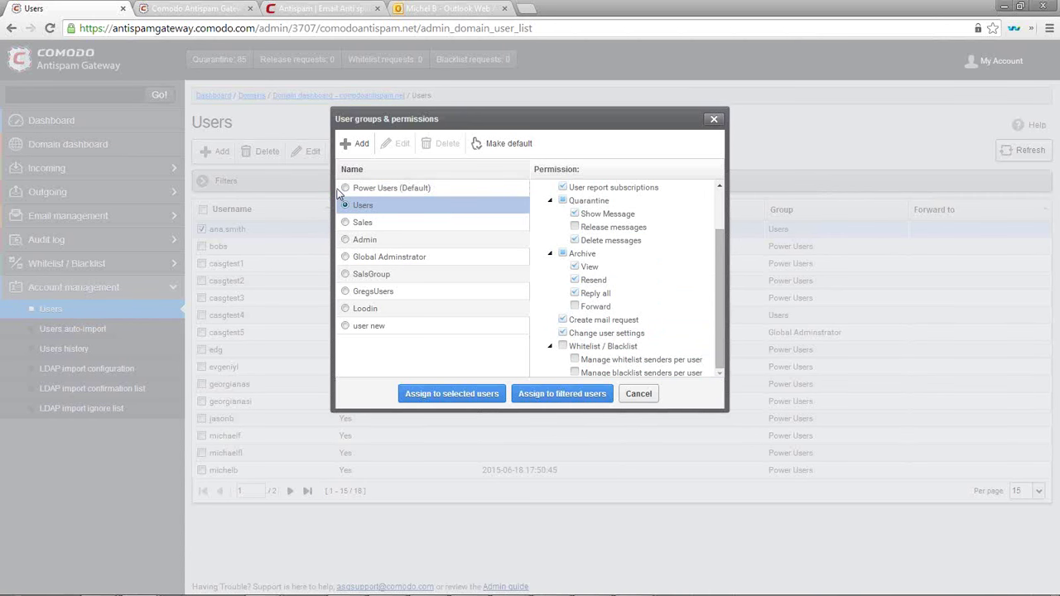
Examine the permissions of the Power Users group, including its Quarantine, Archive and Whitelist / Blacklist entries
click(459, 188)
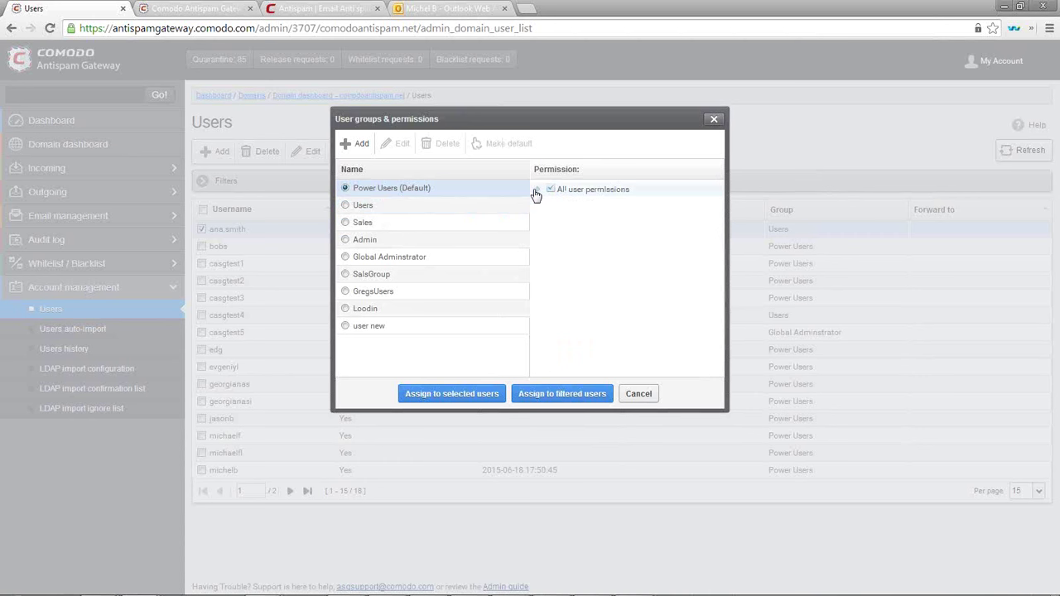
click(539, 189)
click(549, 256)
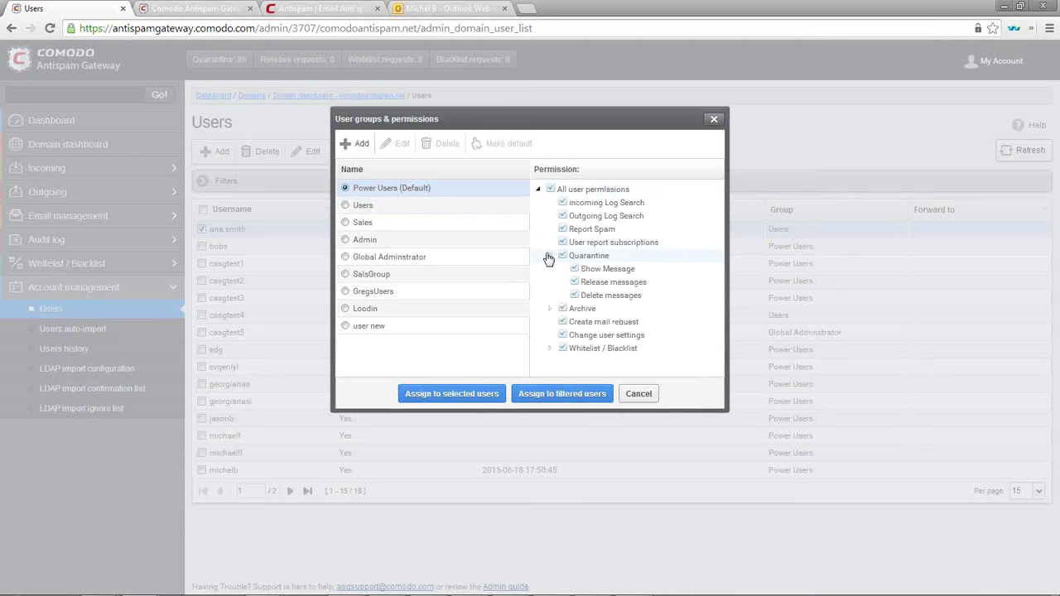
click(550, 308)
scroll(552, 293, down, 1)
click(550, 373)
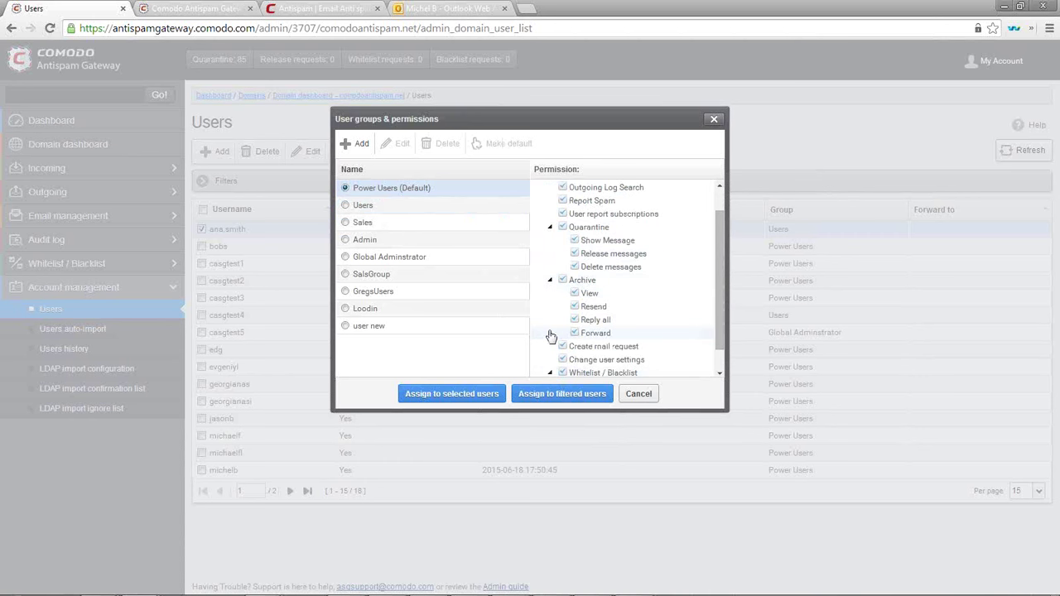
scroll(547, 337, down, 1)
Examine the permissions of the "user new" group, including its Quarantine and Archive entries
click(415, 324)
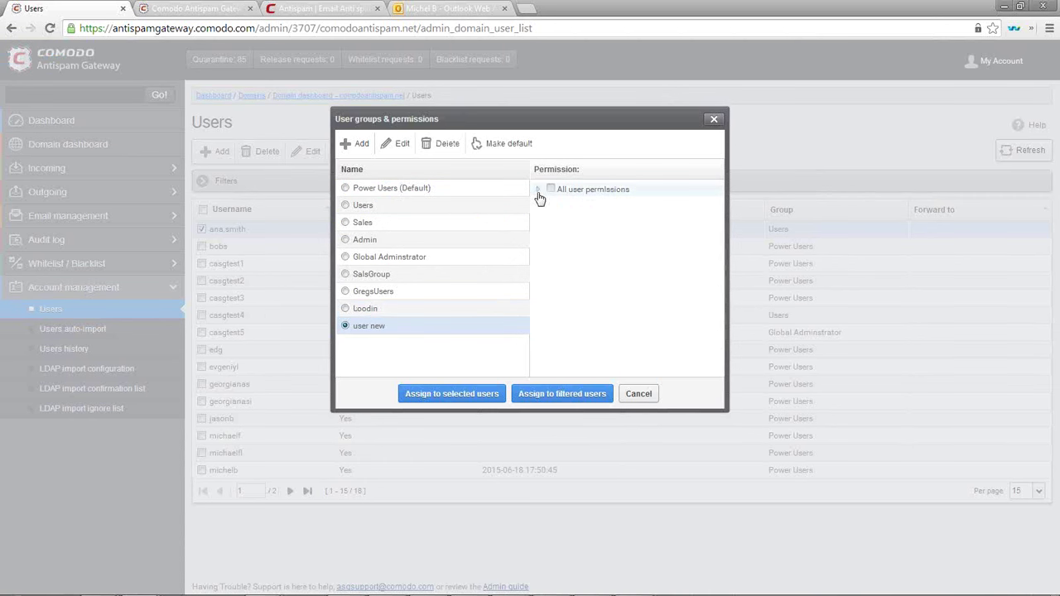
click(537, 189)
click(550, 255)
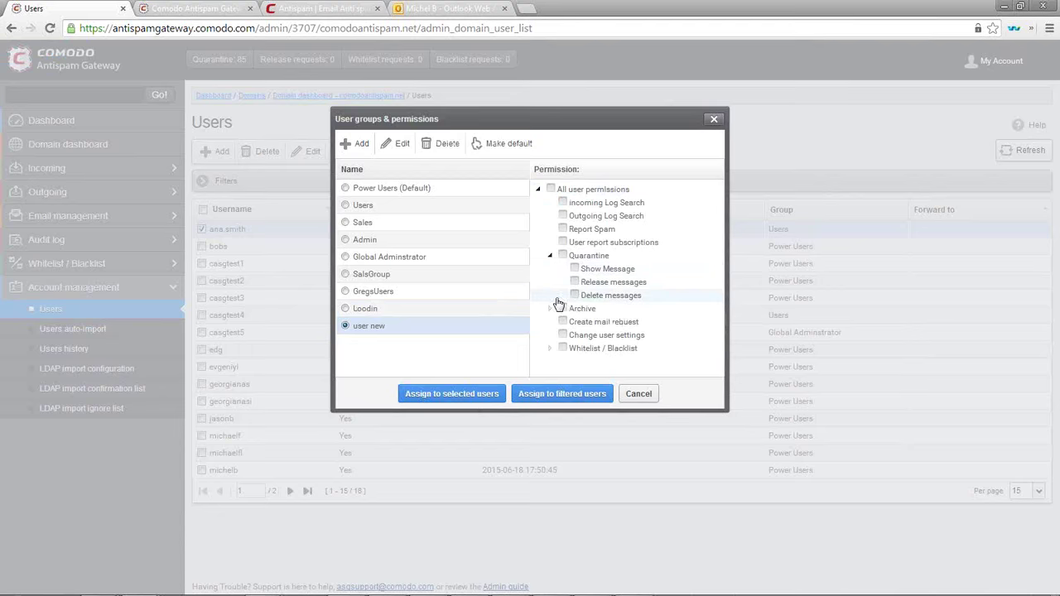
click(550, 309)
scroll(549, 315, down, 1)
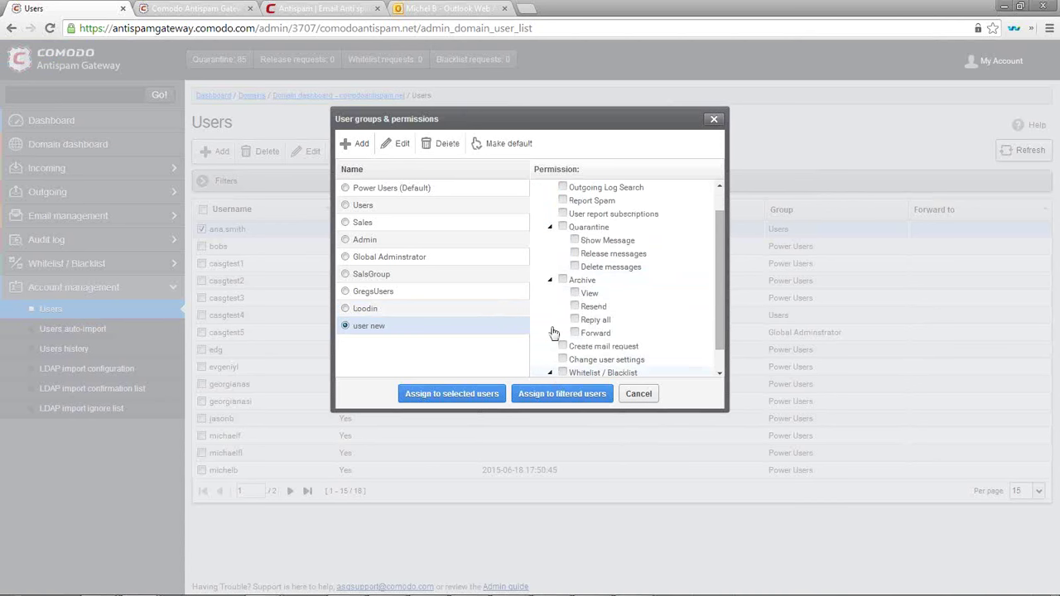
scroll(546, 322, down, 1)
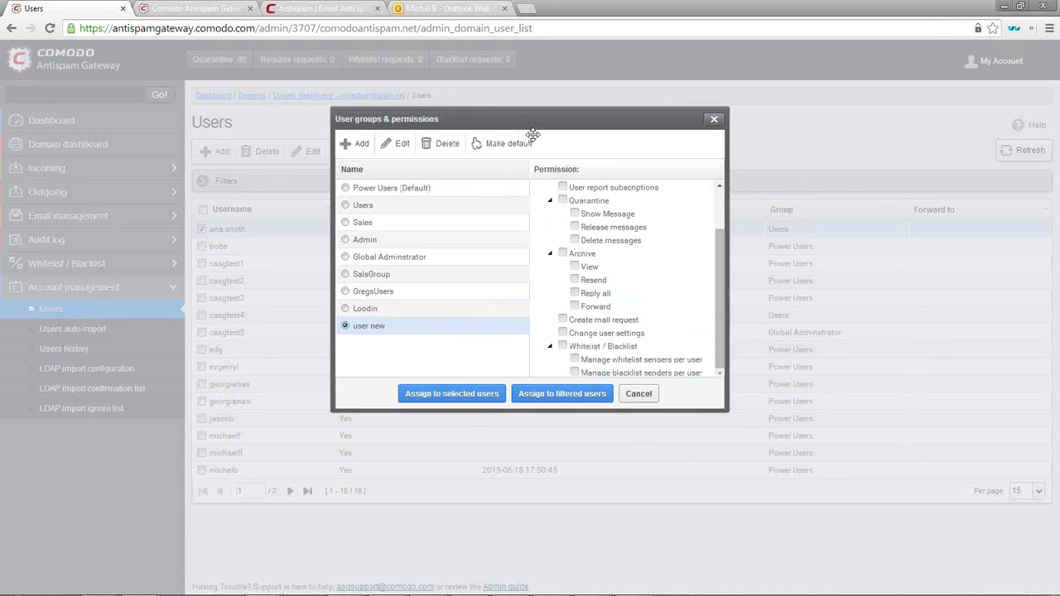
Make "user new" the default group, close the groups and permissions dialog, and deselect the first account
click(480, 145)
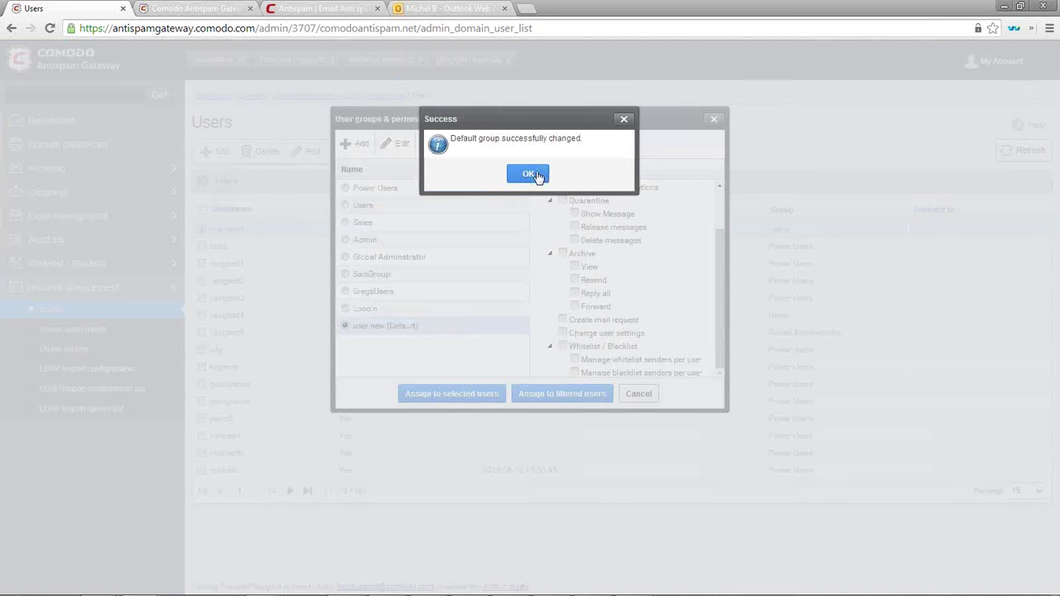
click(527, 173)
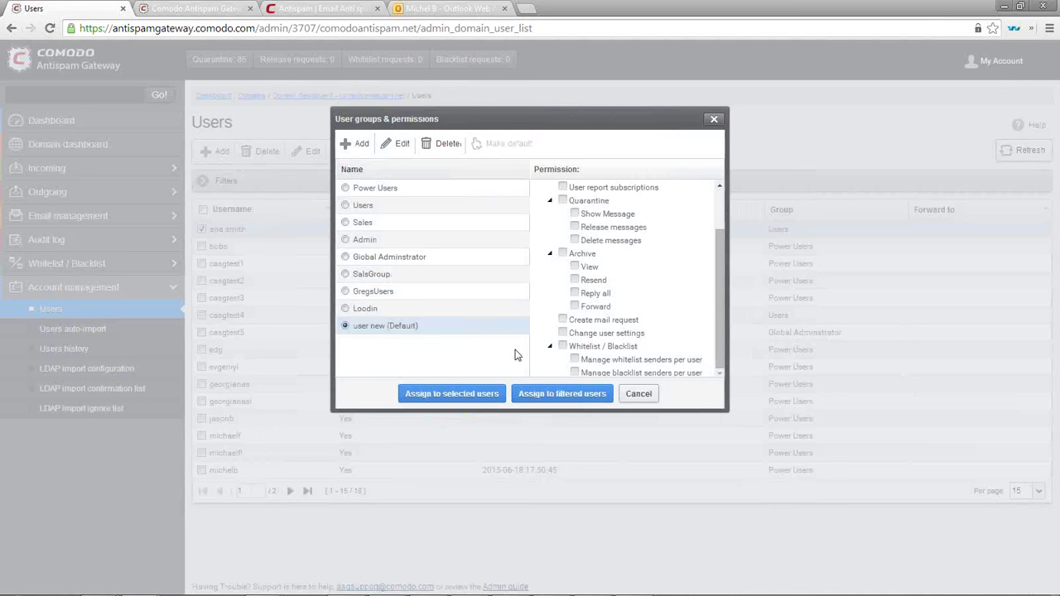
click(638, 393)
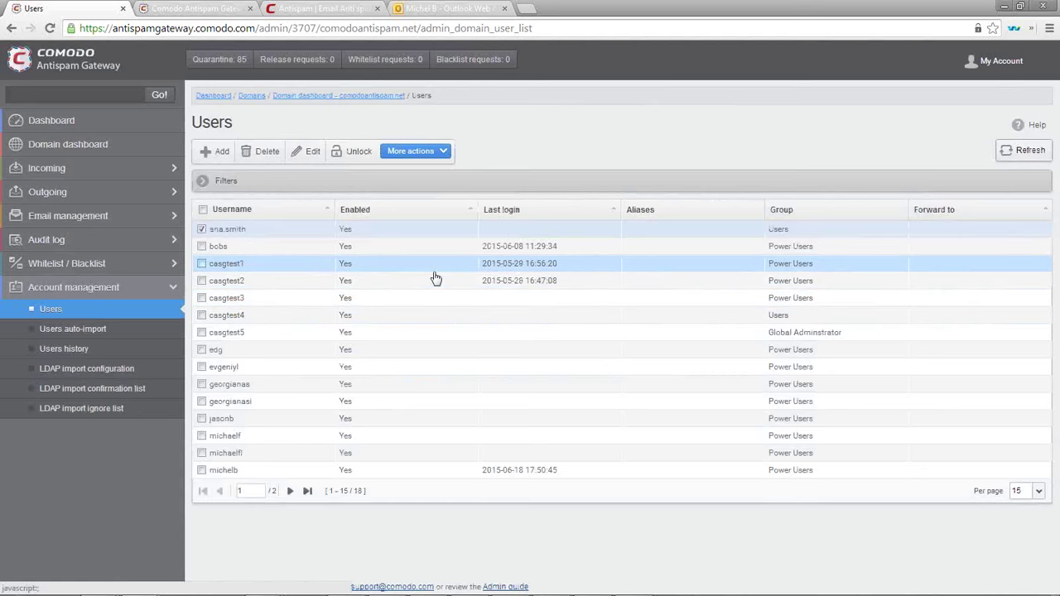
click(201, 229)
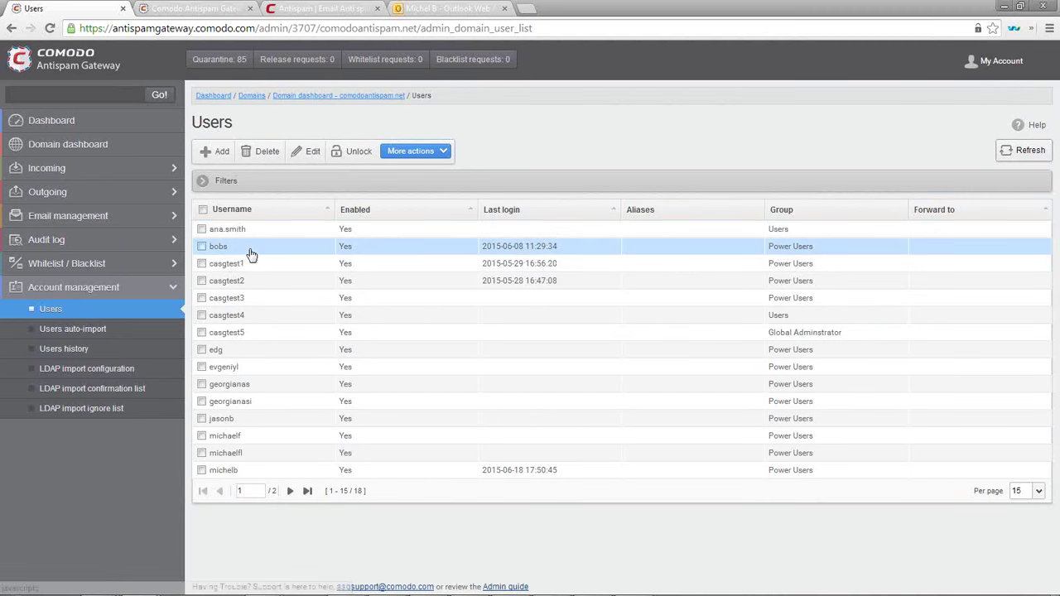
Open the list of outgoing users and show the full outgoing settings of the second account
click(149, 193)
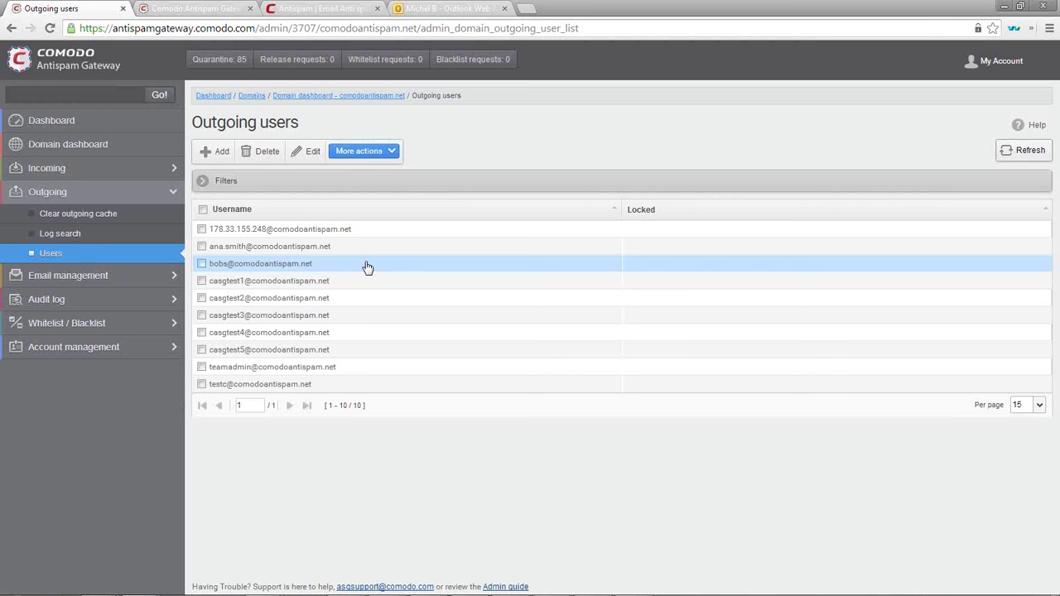
click(202, 246)
click(381, 152)
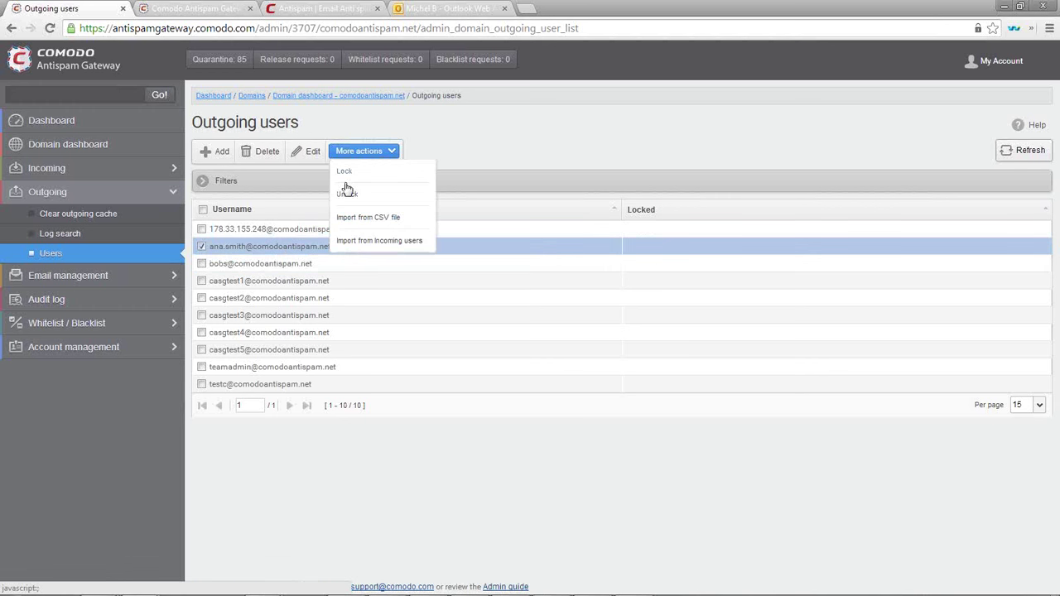
click(299, 152)
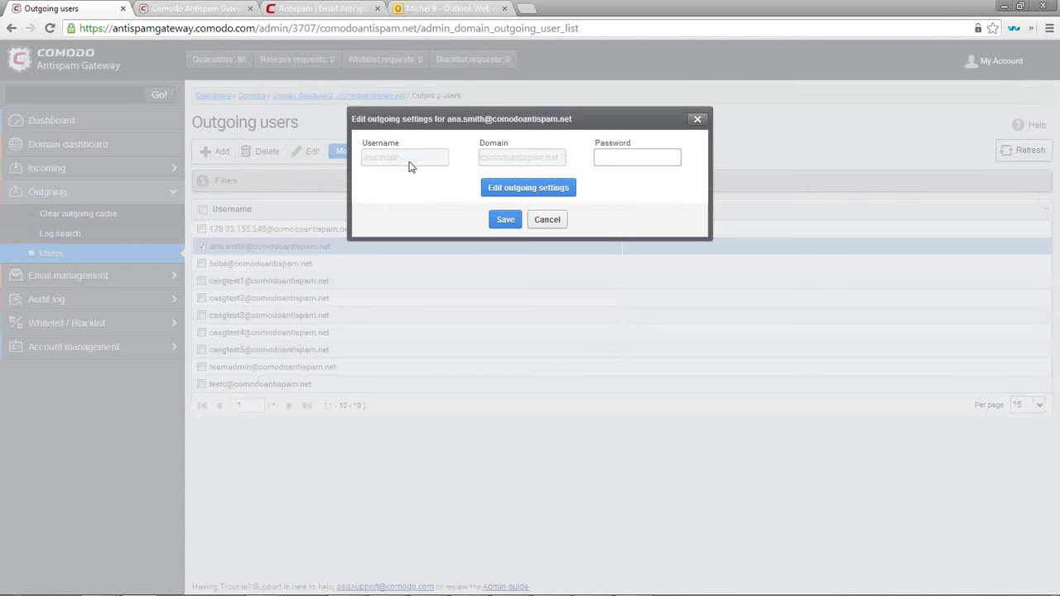
click(521, 192)
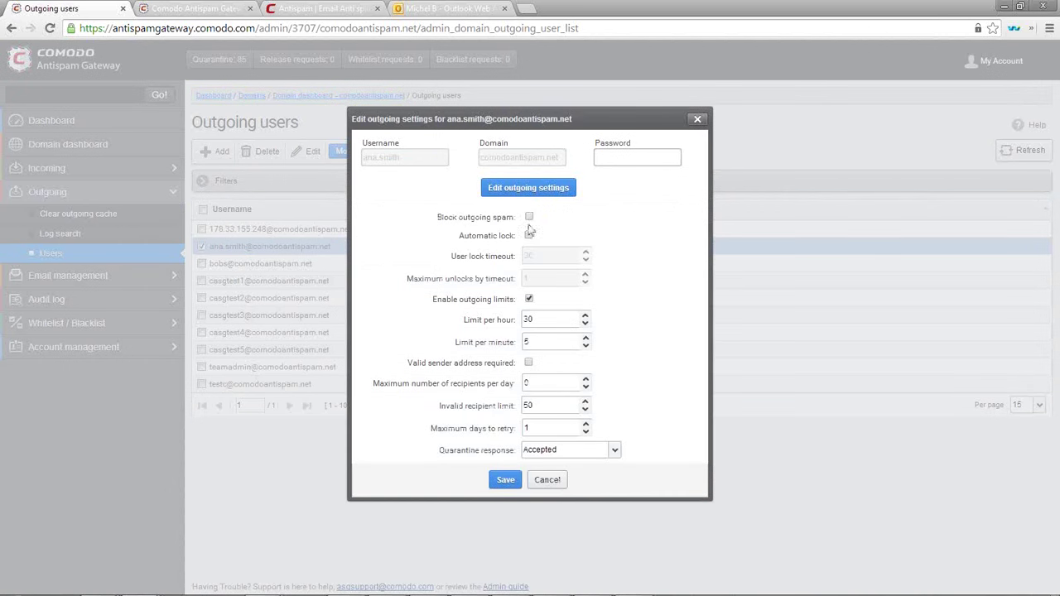
Try Block outgoing spam, Automatic lock and Valid sender address required in the outgoing settings, discard the changes and deselect the account
click(529, 217)
click(530, 237)
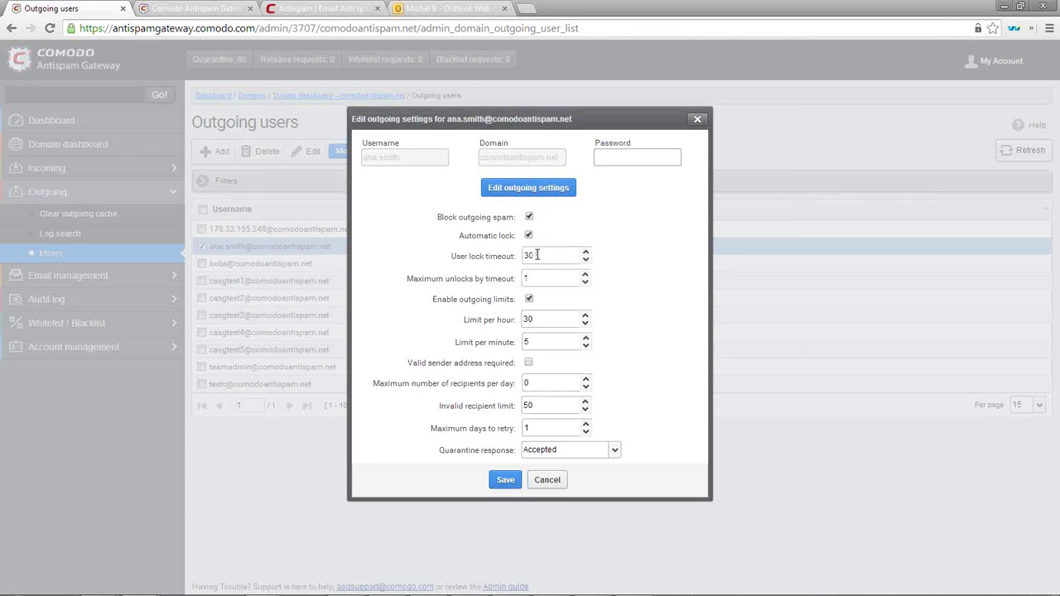
double_click(538, 255)
double_click(540, 279)
click(539, 317)
key(Tab)
click(547, 318)
click(528, 363)
click(549, 483)
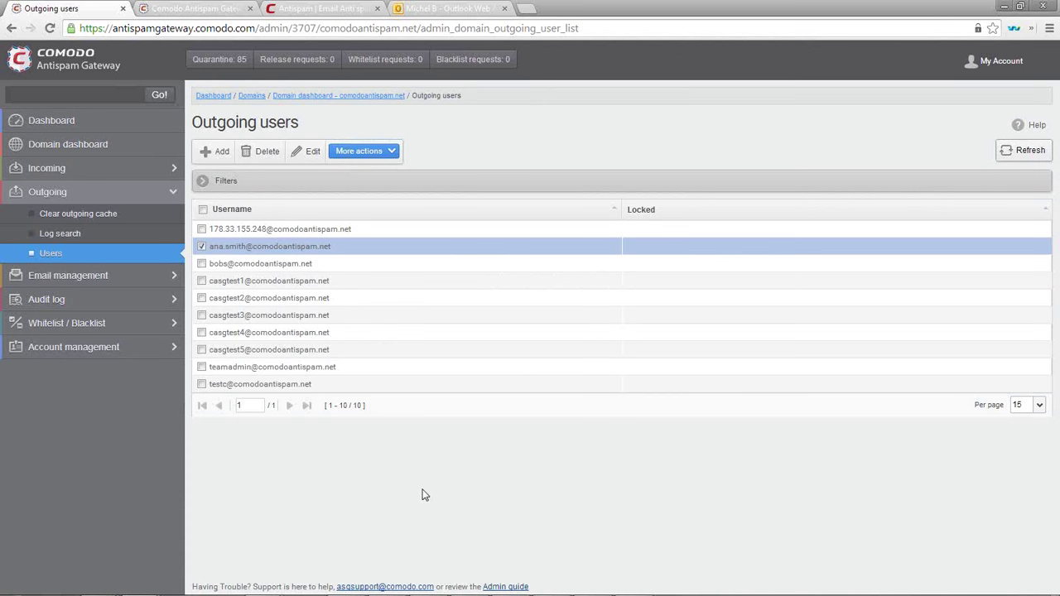
click(201, 246)
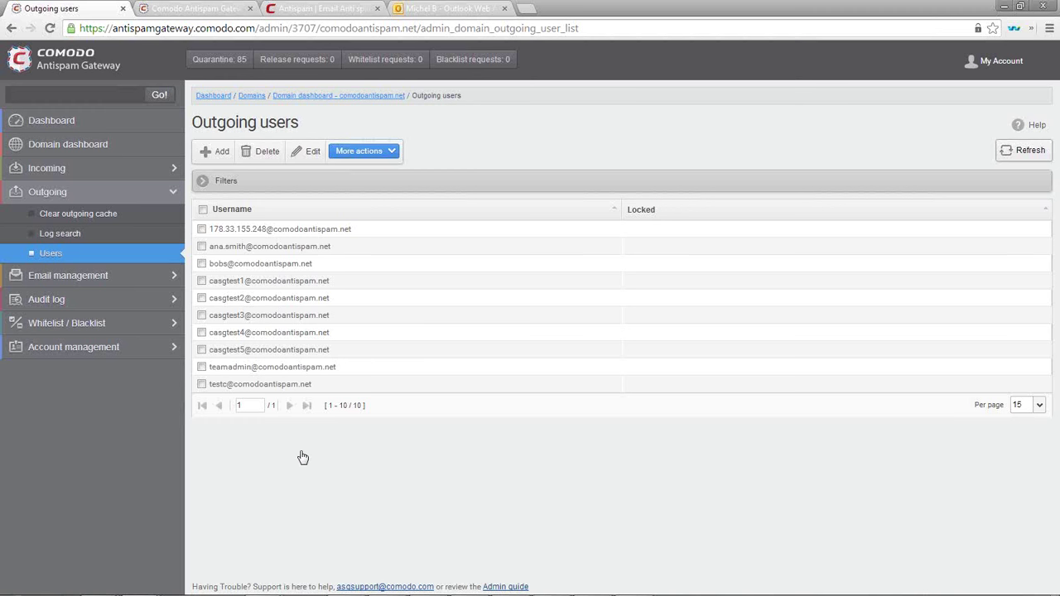
Bring the quarantine report email window into view, examine its message actions, and move it away again
drag(1059, 66, 358, 69)
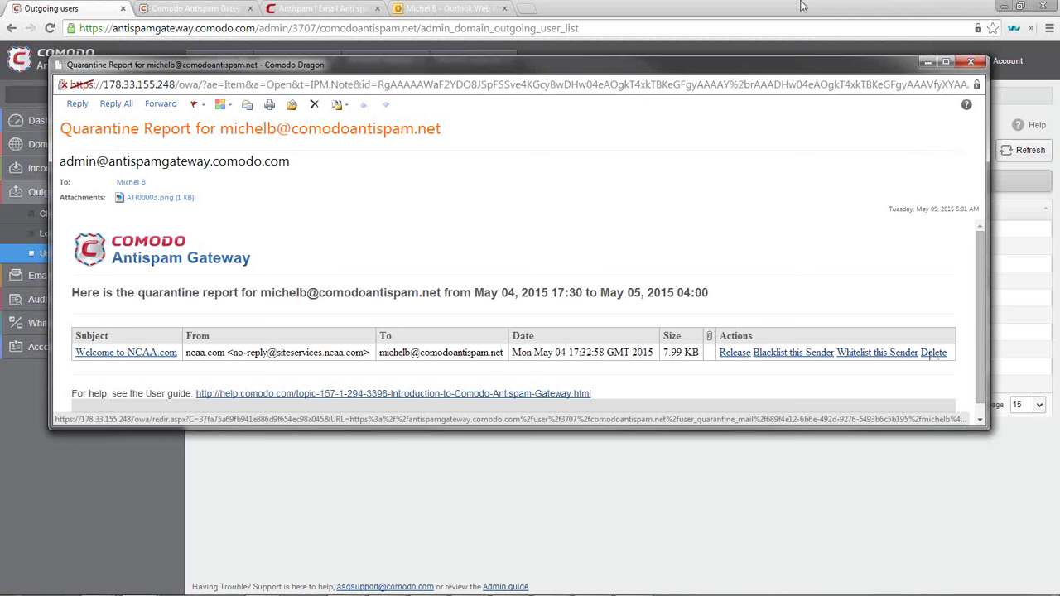
drag(166, 65, 1059, 50)
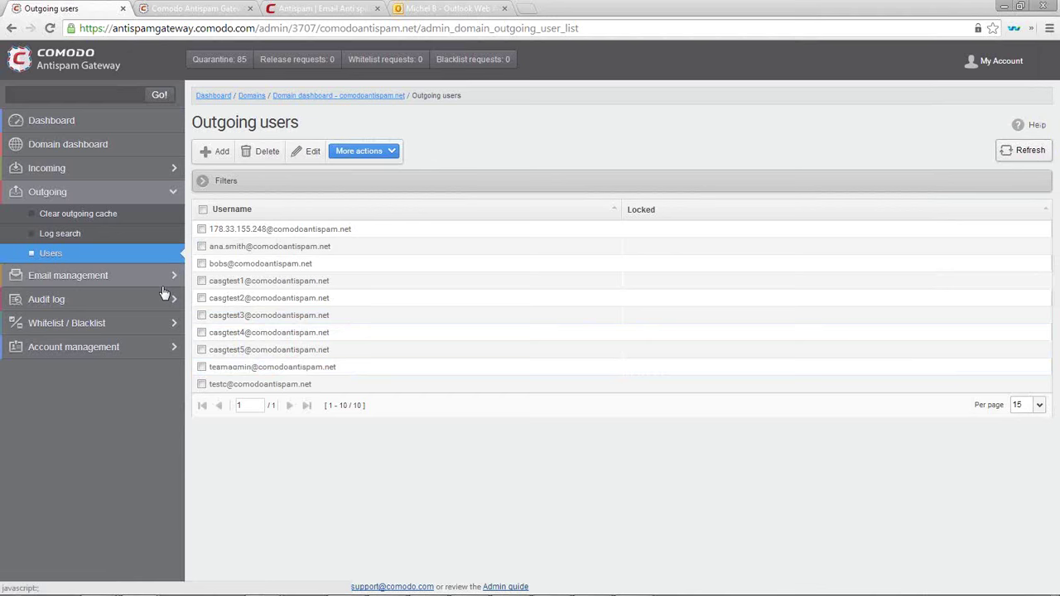
Log in to the Email User Interface with the prefilled credentials and examine the additional actions for quarantined messages
click(175, 10)
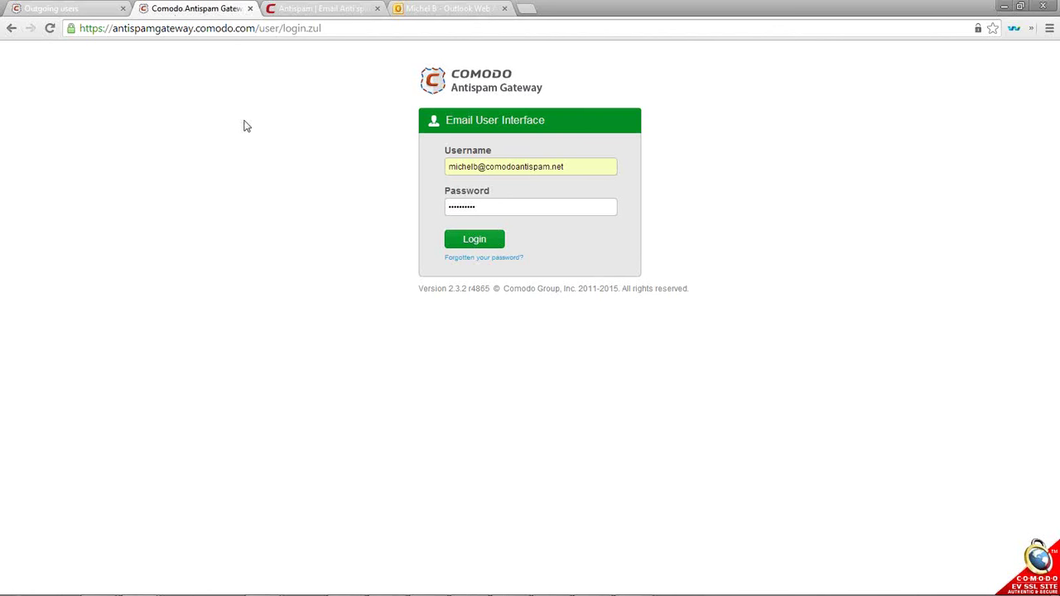
click(466, 242)
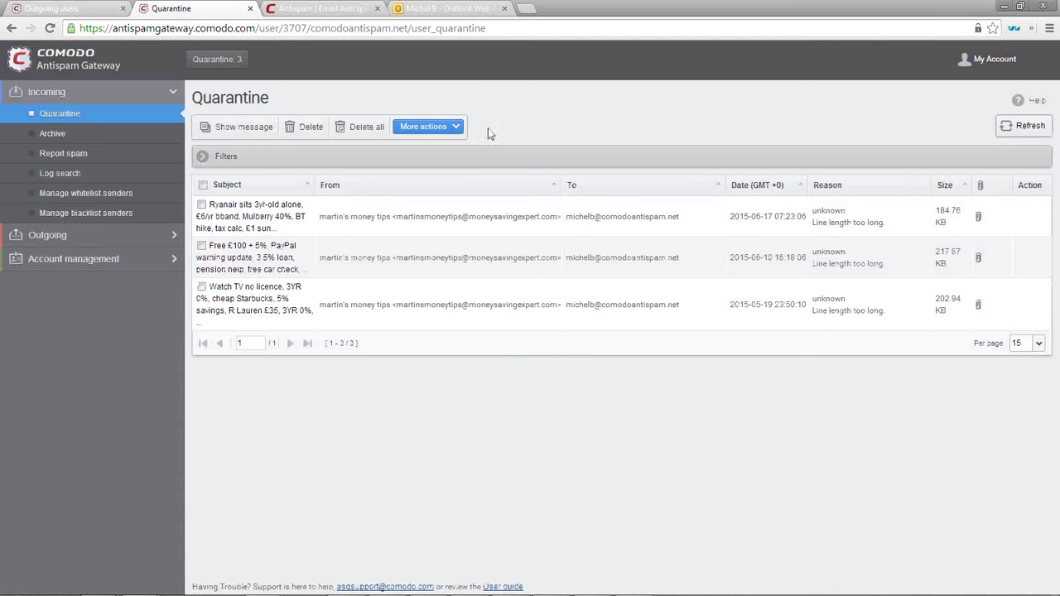
click(451, 133)
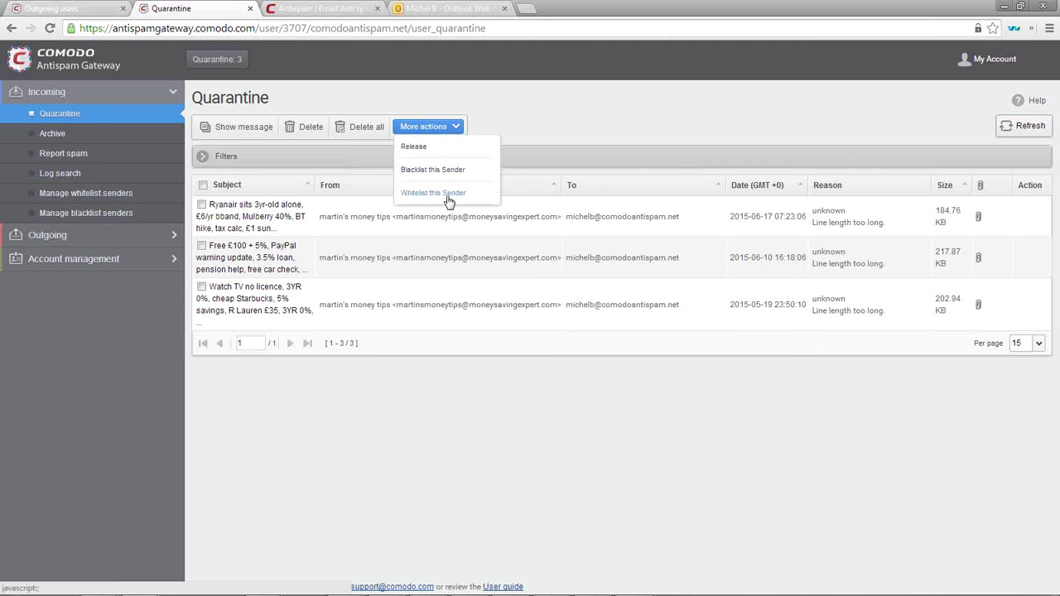
click(521, 116)
Open the email user's incoming archive and examine its filter criteria, keeping Subject as the filter field
click(73, 139)
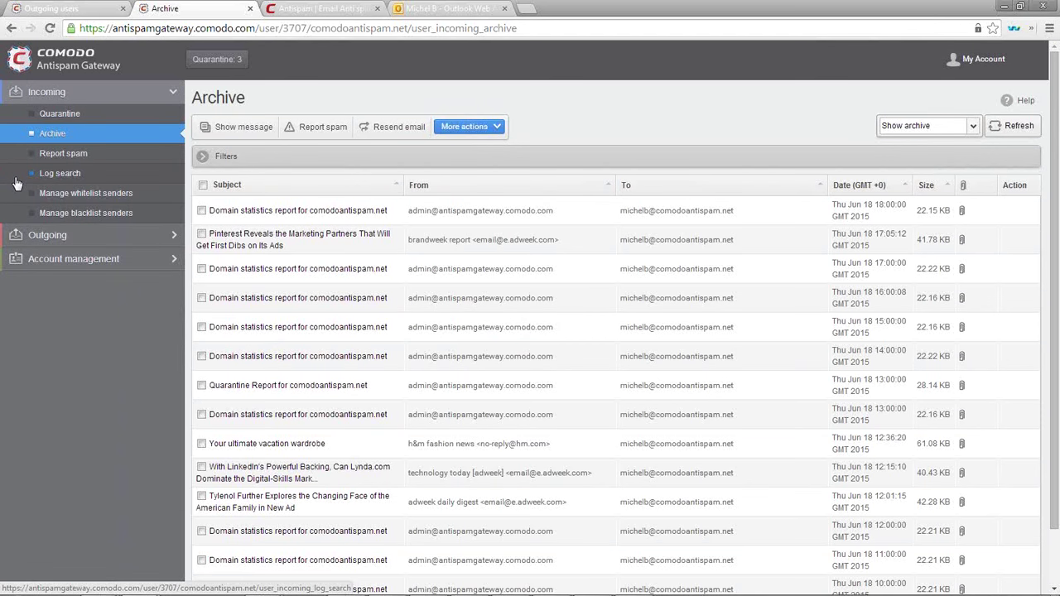
click(202, 158)
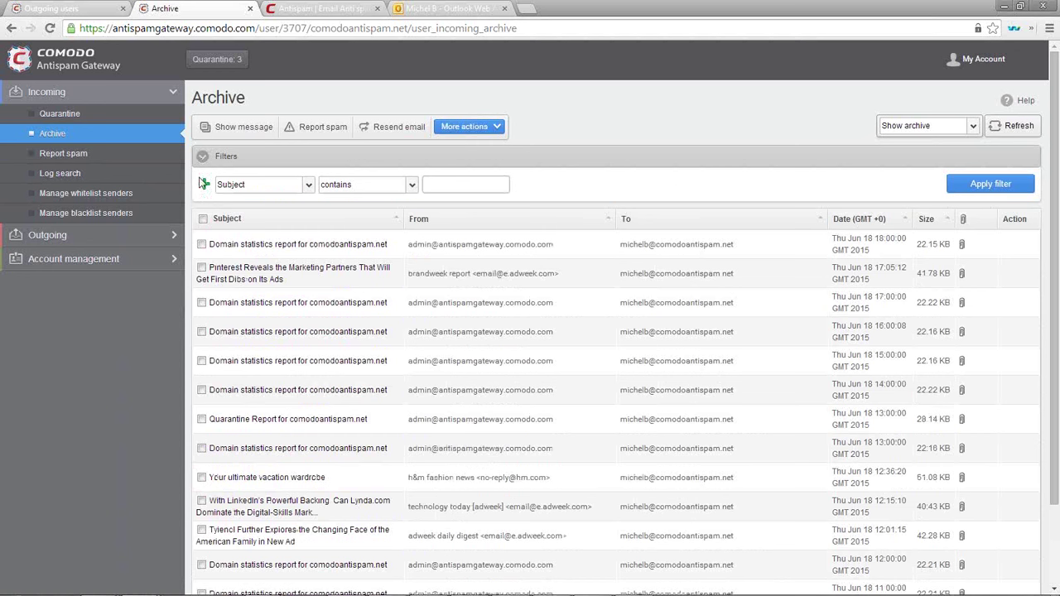
click(307, 190)
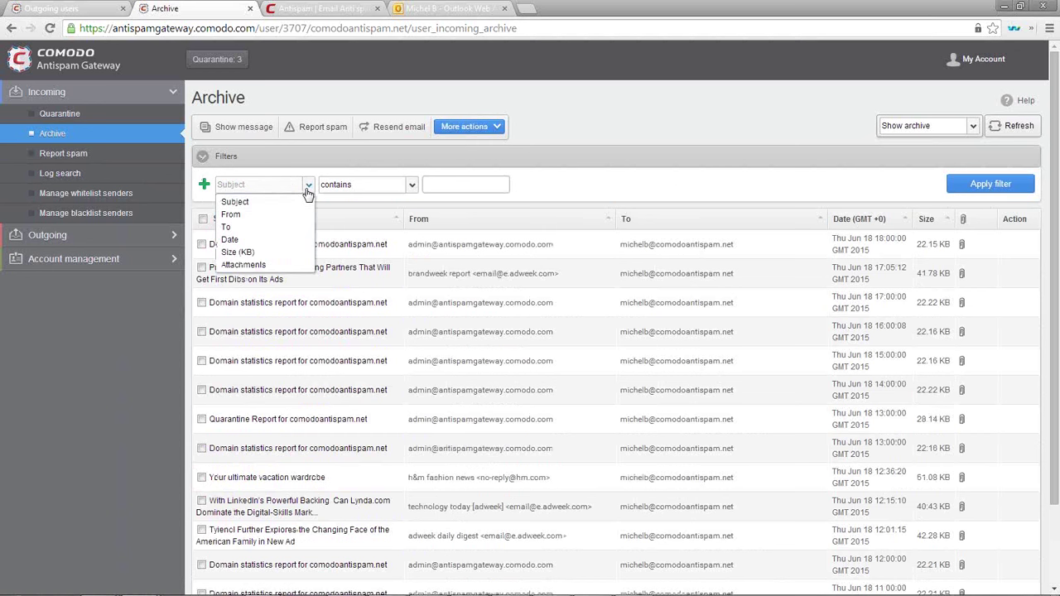
click(281, 203)
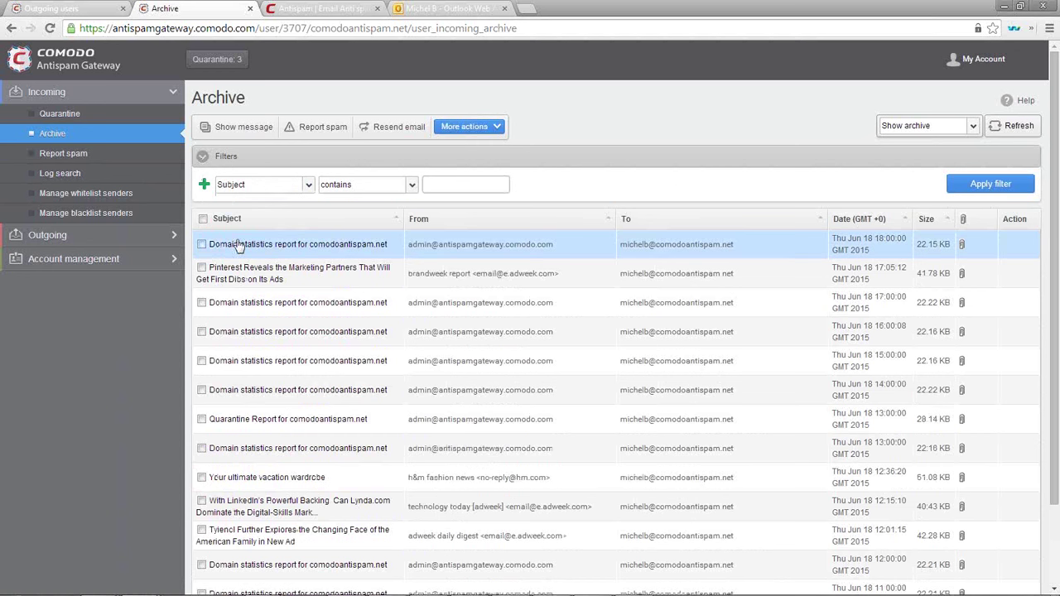
Select the first archived message, collapse the filters, and examine the additional actions available for it
click(201, 246)
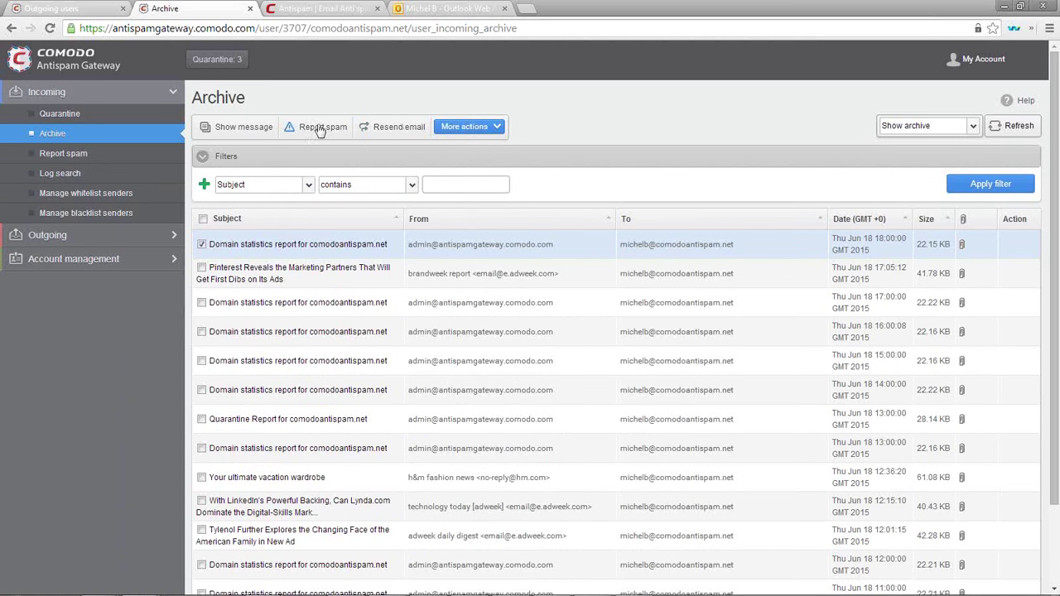
click(205, 158)
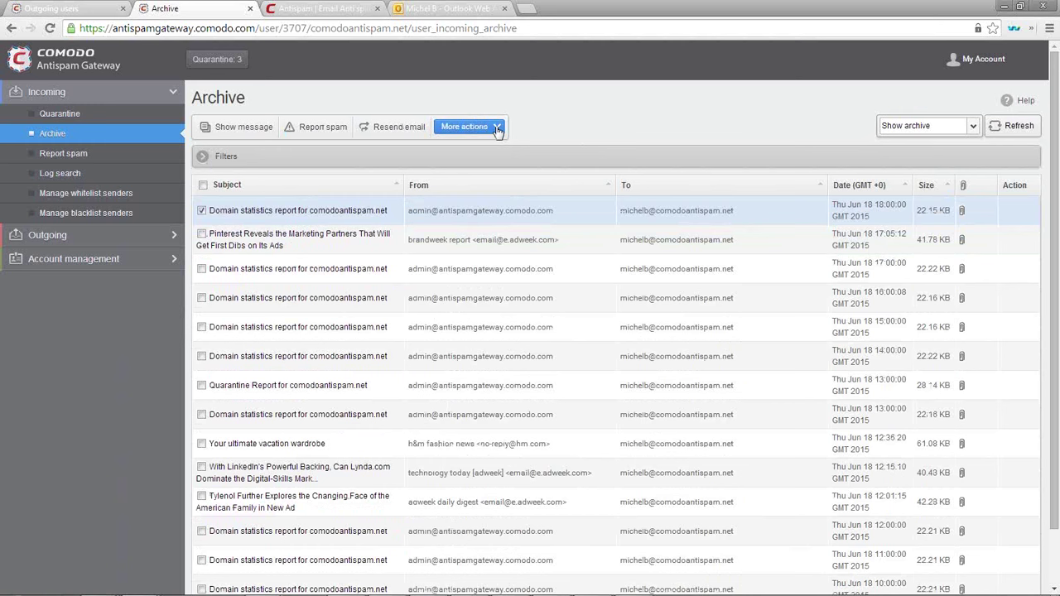
click(497, 128)
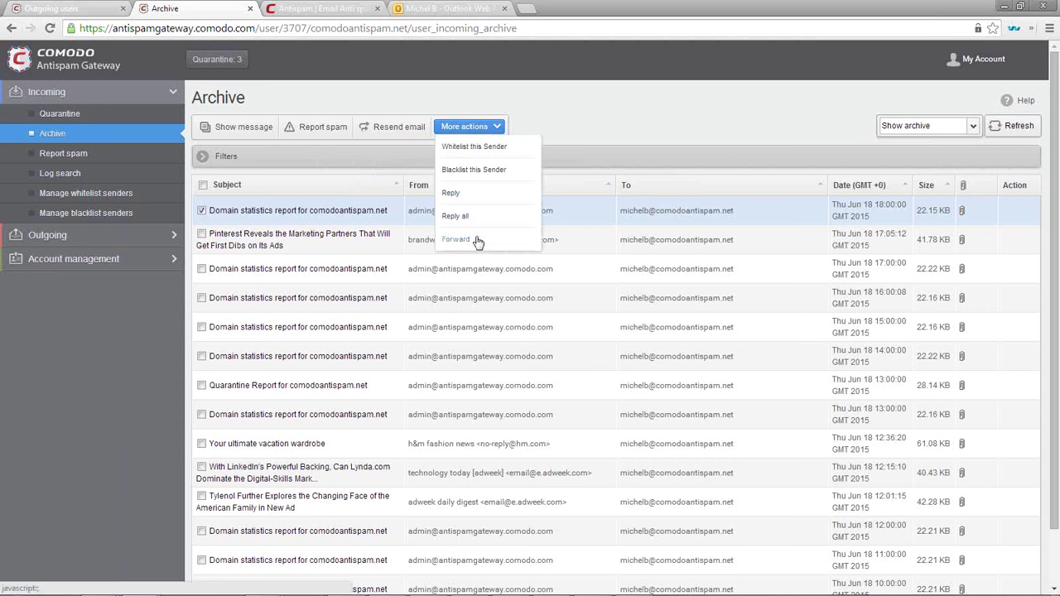
Return to the admin console and request the domain's incoming archive
click(56, 10)
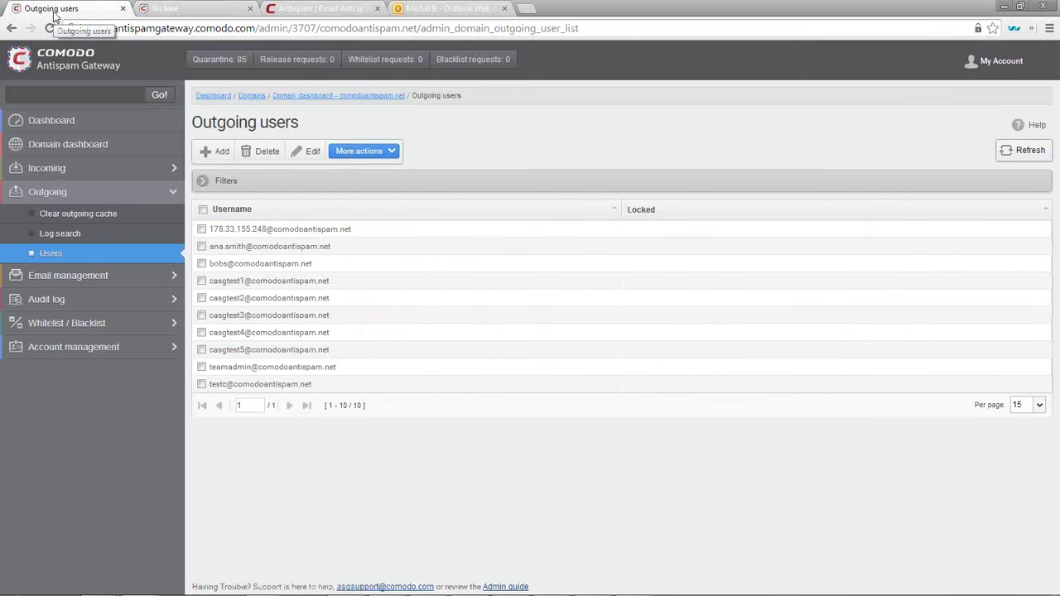
click(128, 167)
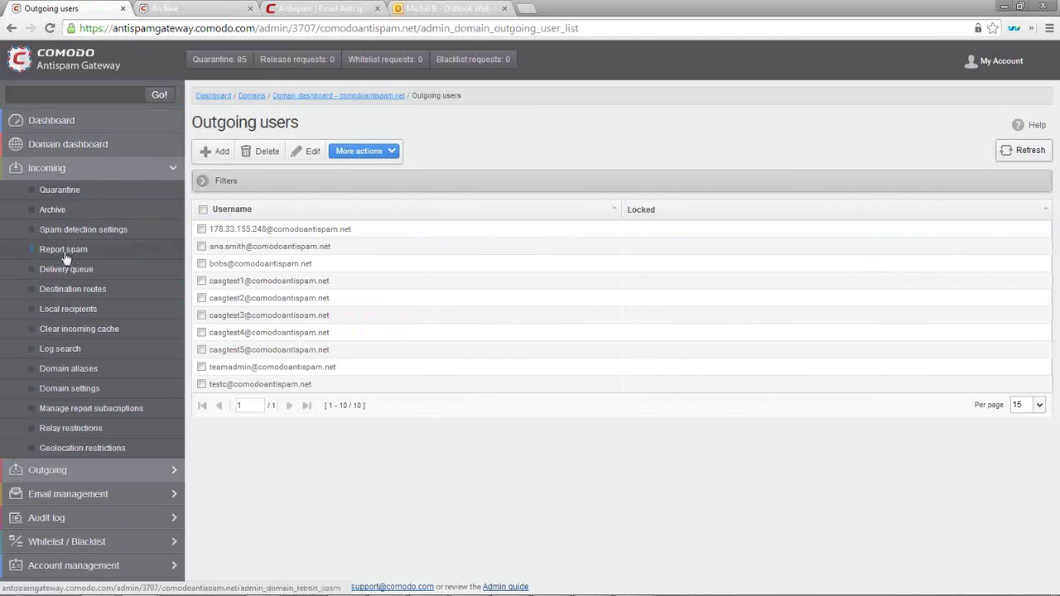
click(60, 208)
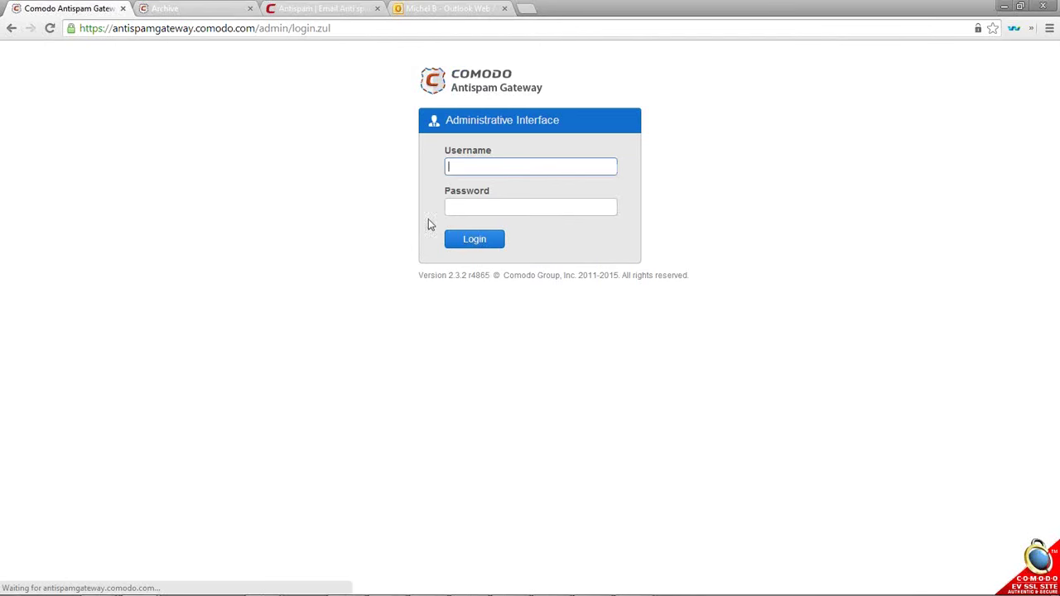
Try to log in to the Administrative Interface with the saved admin username and the account password
click(472, 168)
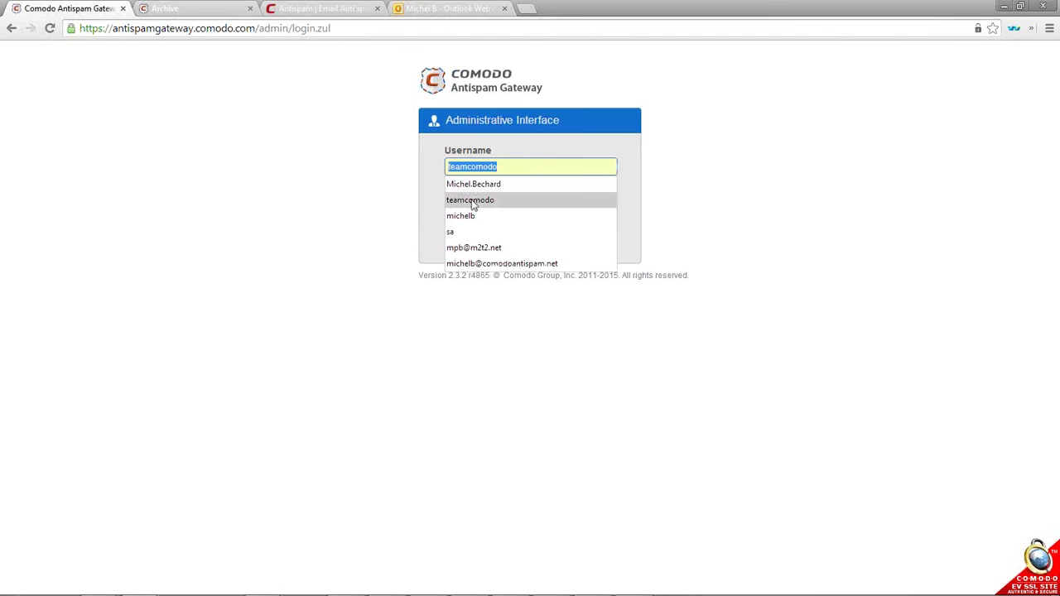
click(475, 202)
click(475, 207)
text(•••••)
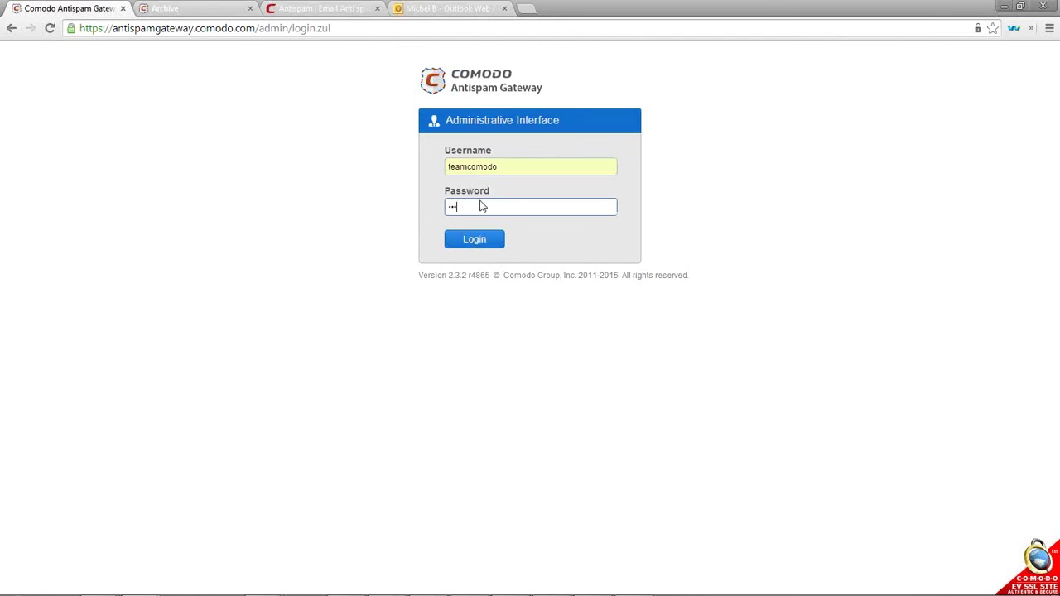
text(•••••)
click(466, 240)
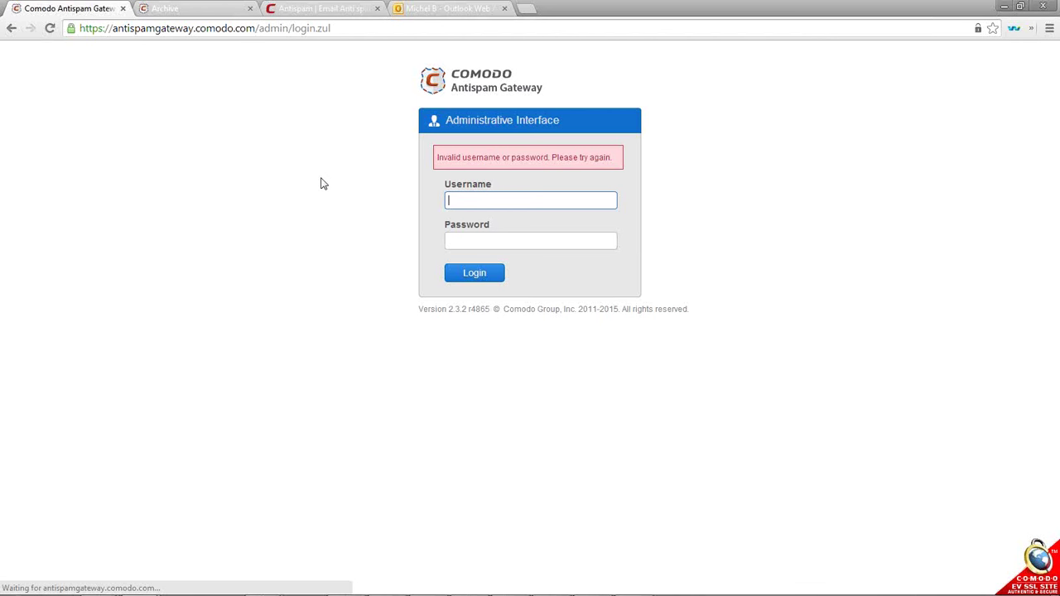
Enter the admin username and account password again and log in to the Administrative Interface
text(teamc)
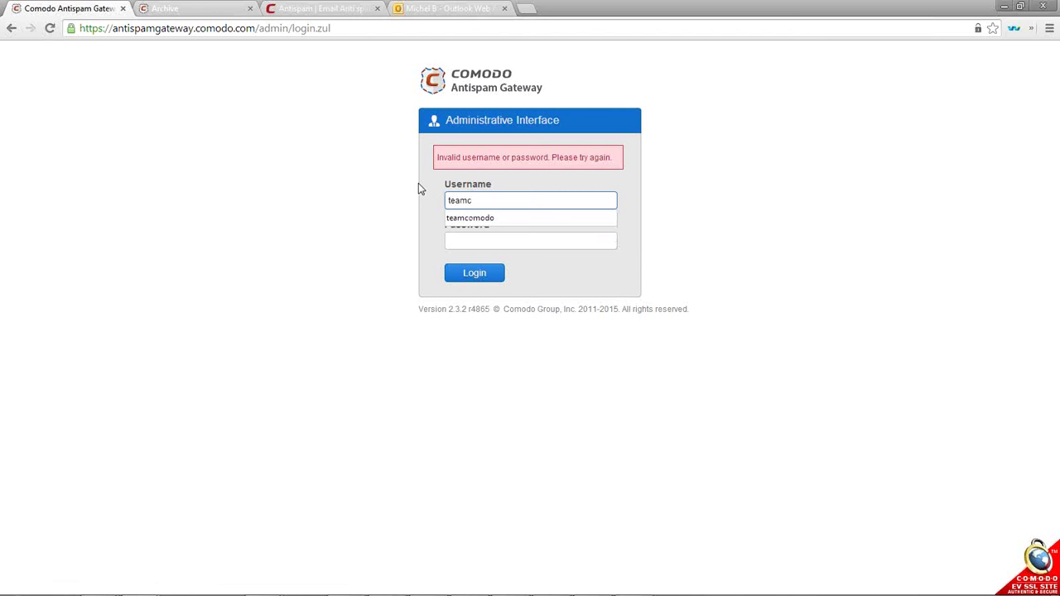
click(463, 218)
click(470, 241)
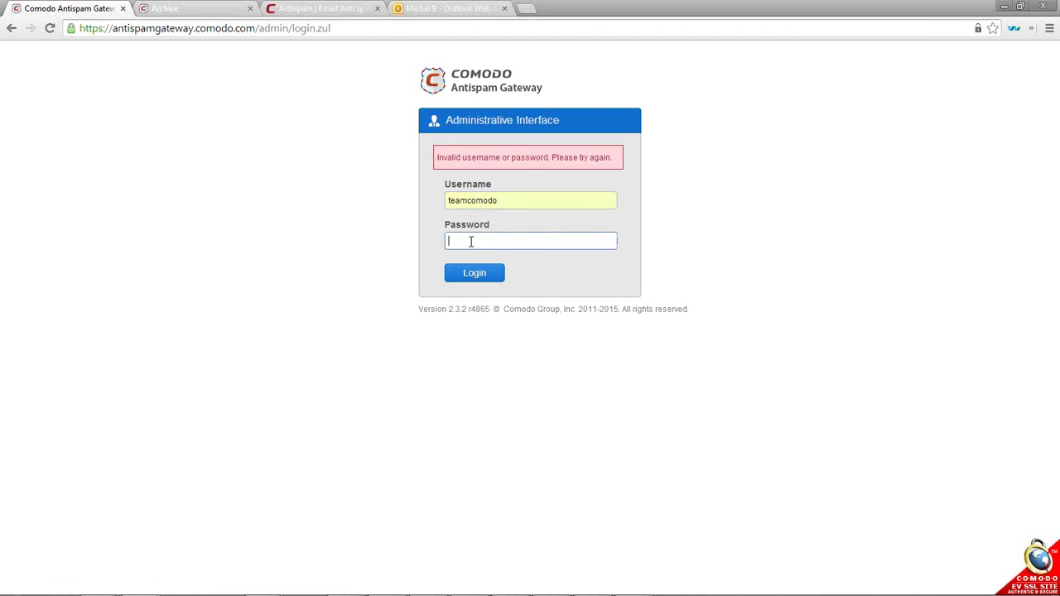
text(•••••••••)
click(475, 273)
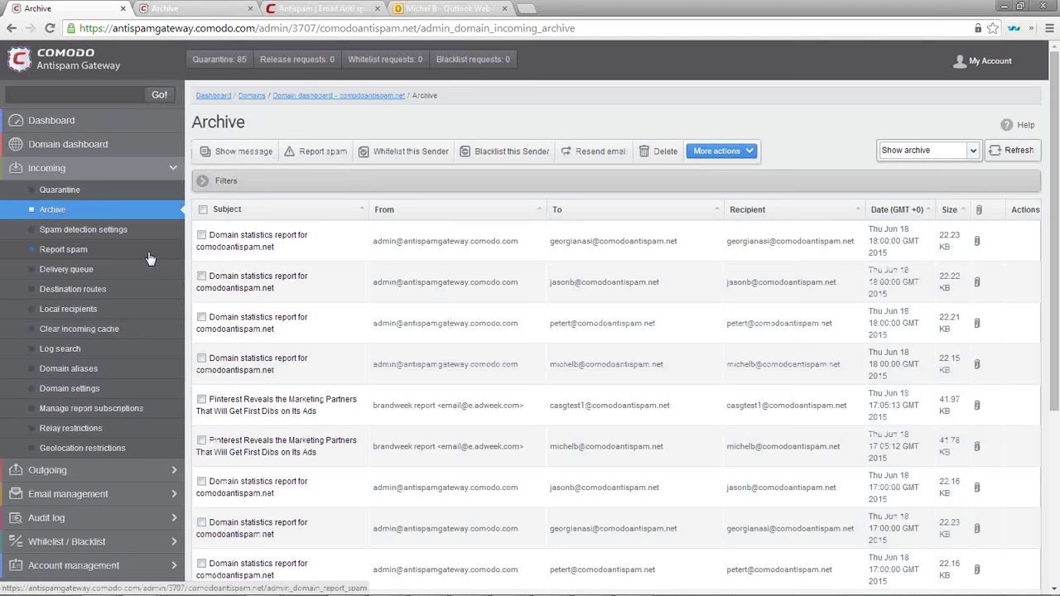
Select all messages in the domain archive, clear that selection, and select only the first message to review the available actions
click(203, 209)
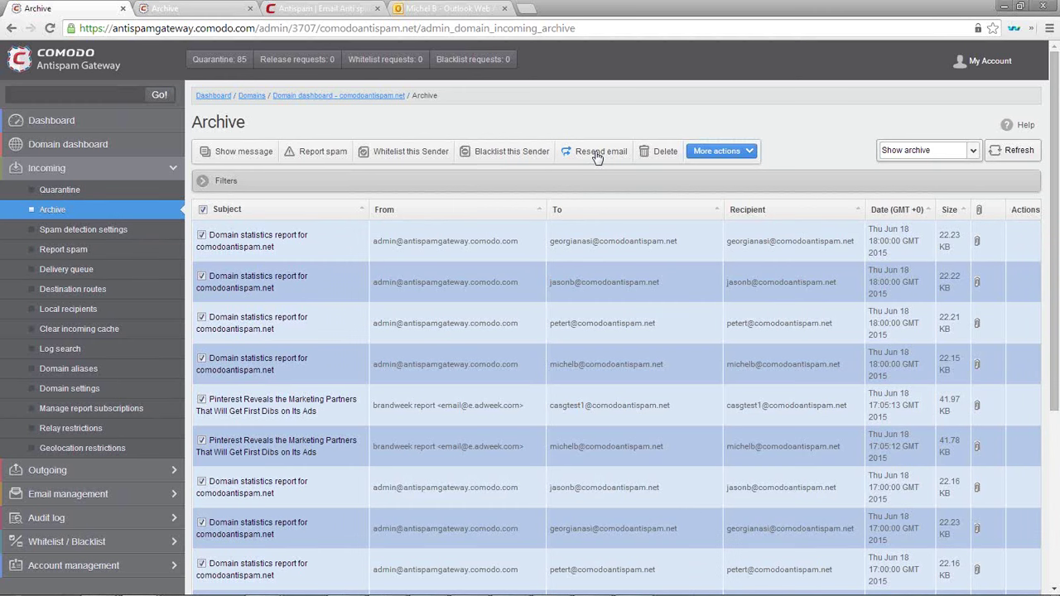
click(203, 212)
click(202, 236)
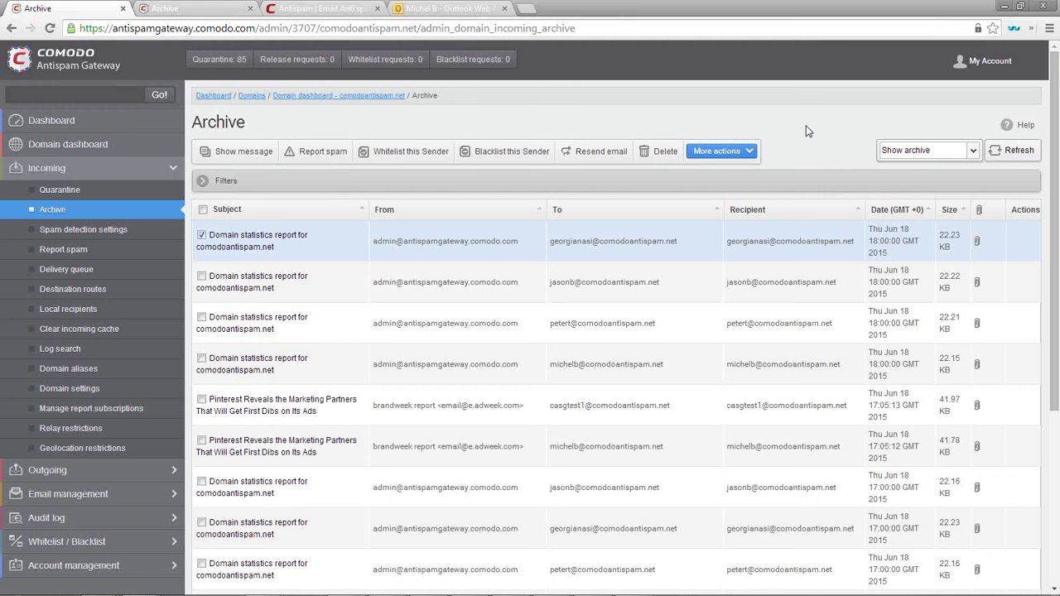
Open the domain's users history and examine the login records, checking the email user's session in the other browser tab
click(135, 570)
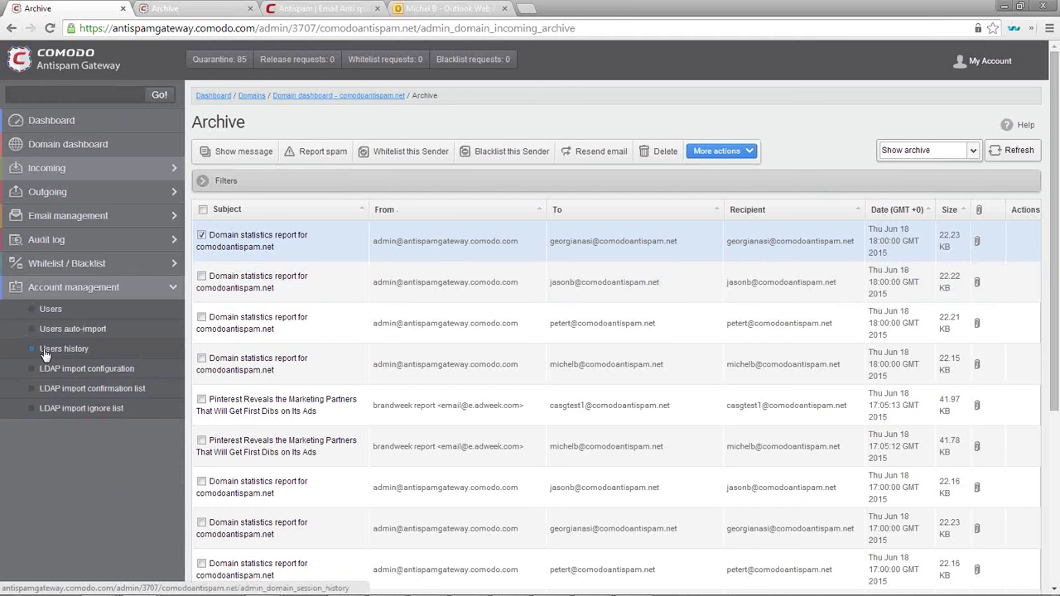
click(45, 351)
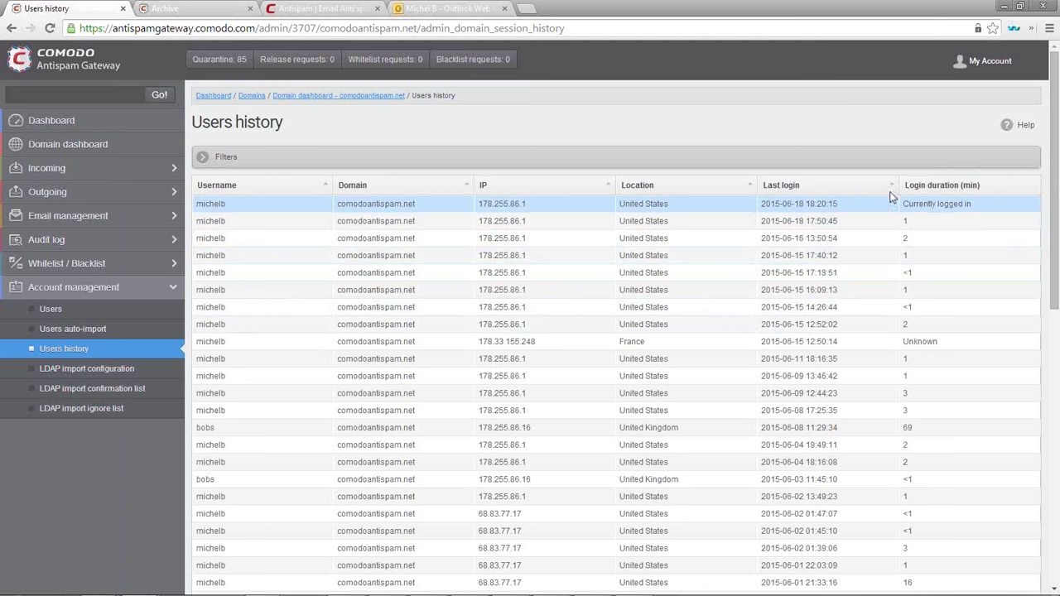
click(172, 10)
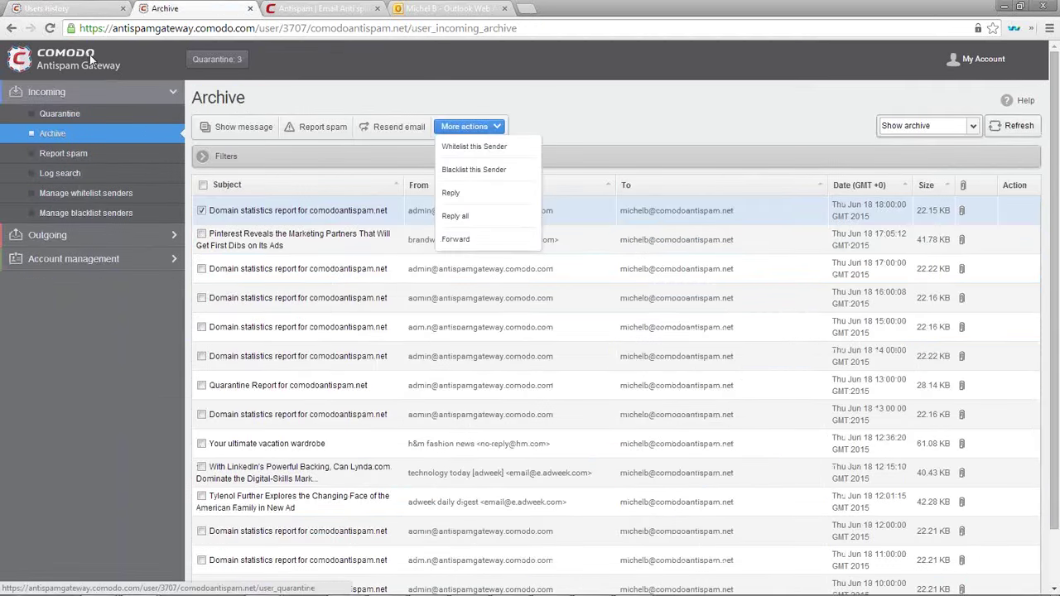
click(83, 11)
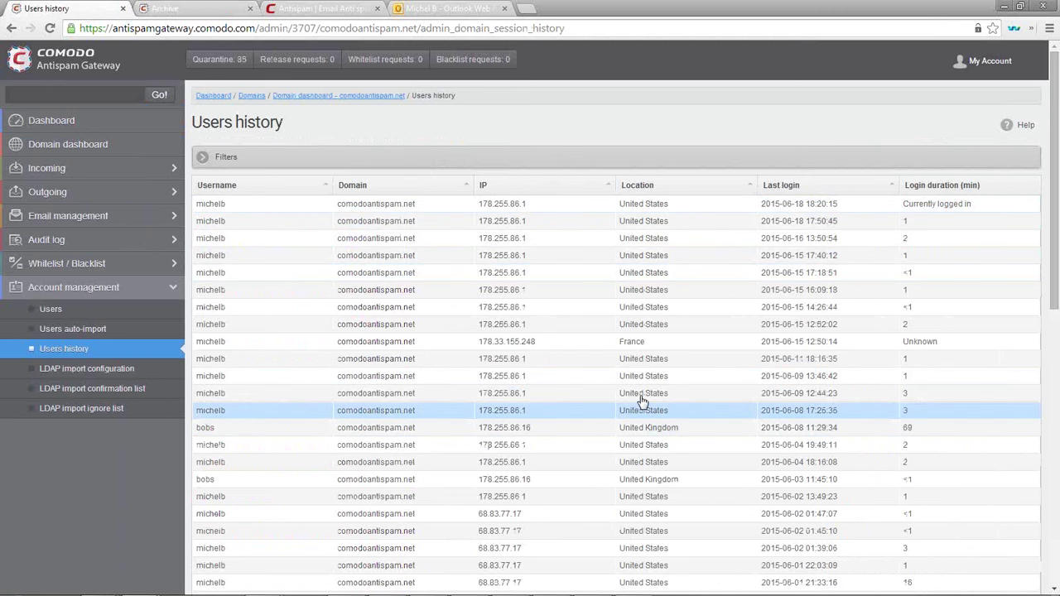
Open the geolocation restrictions for the domain's incoming mail
click(176, 170)
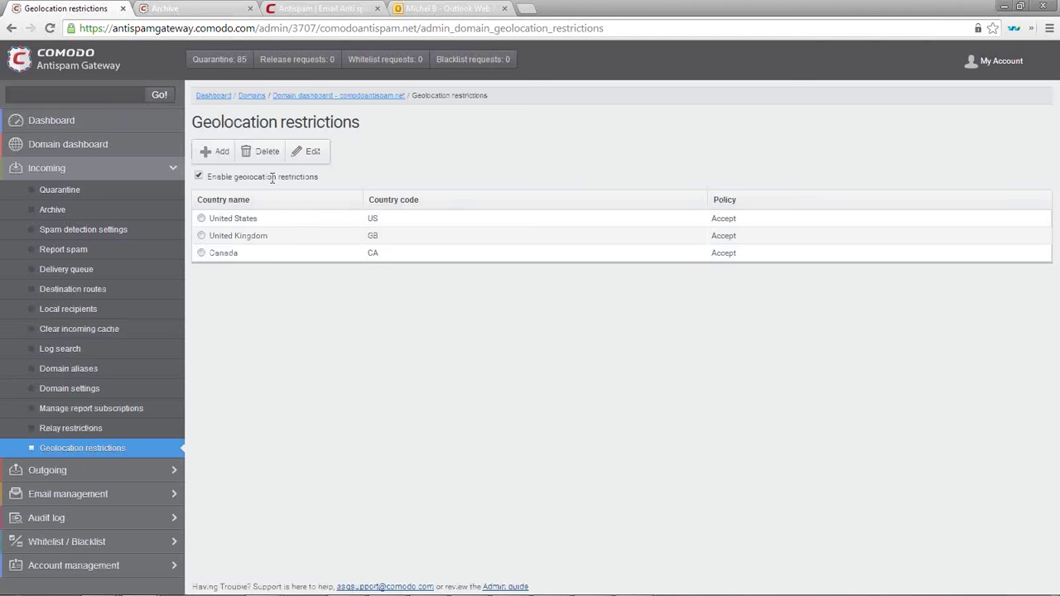
Review the form for adding a country restriction, trying the Reject policy and viewing the country list, and leave without saving
click(218, 153)
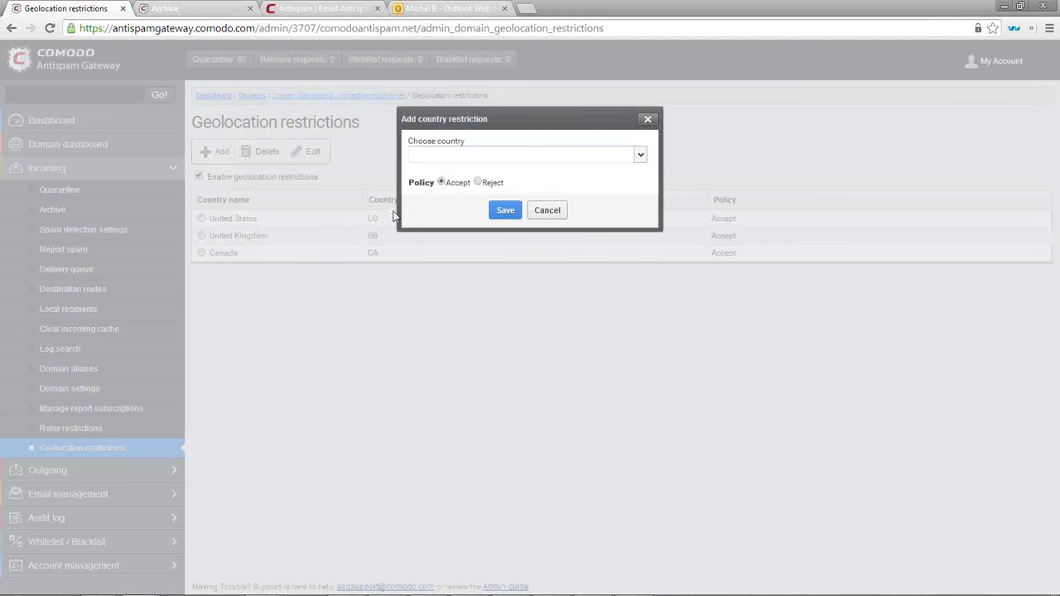
click(479, 183)
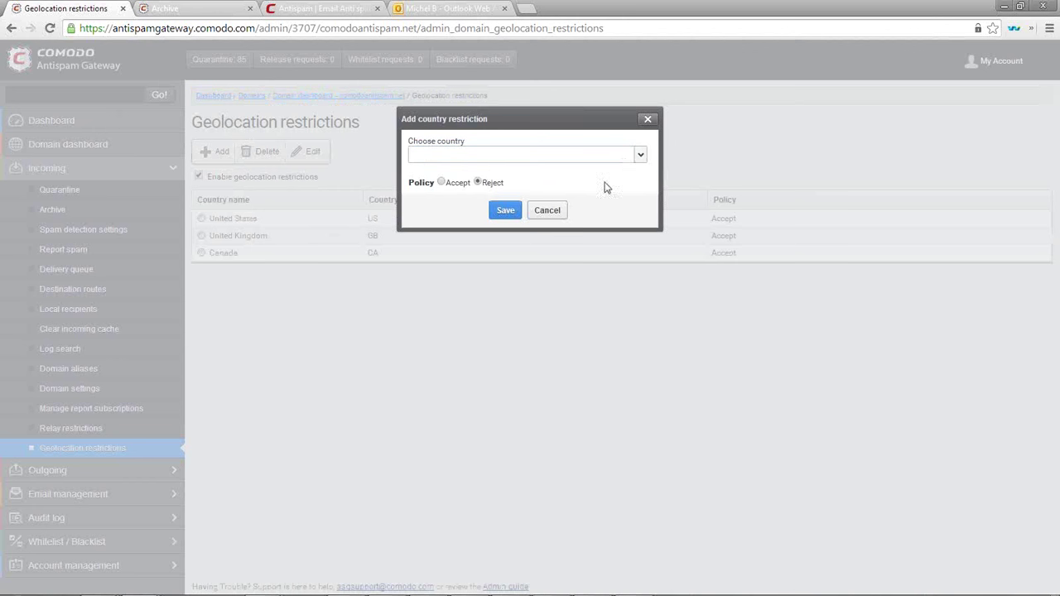
click(642, 158)
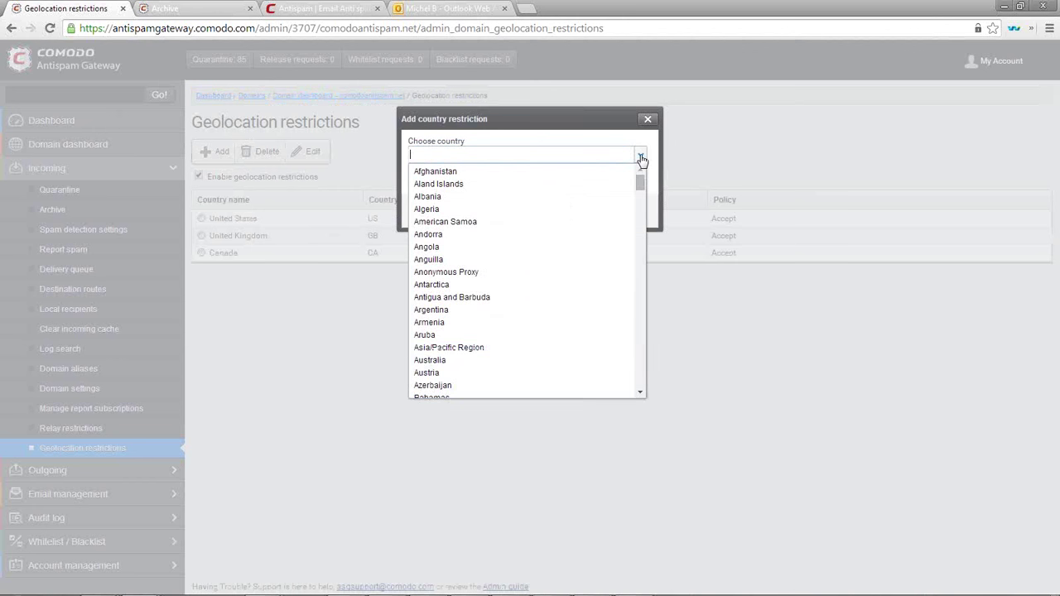
click(599, 141)
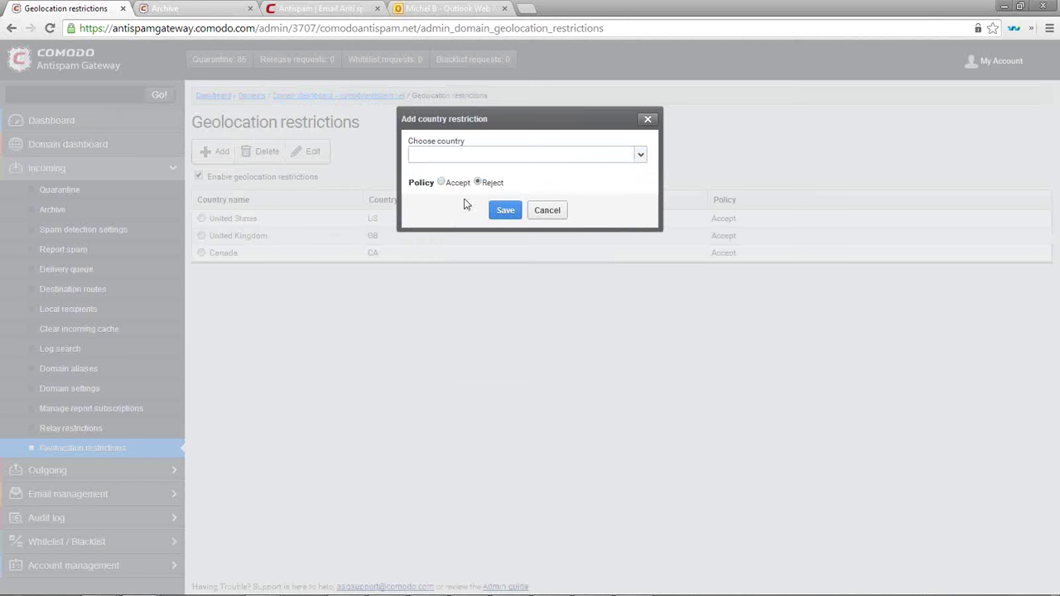
click(547, 210)
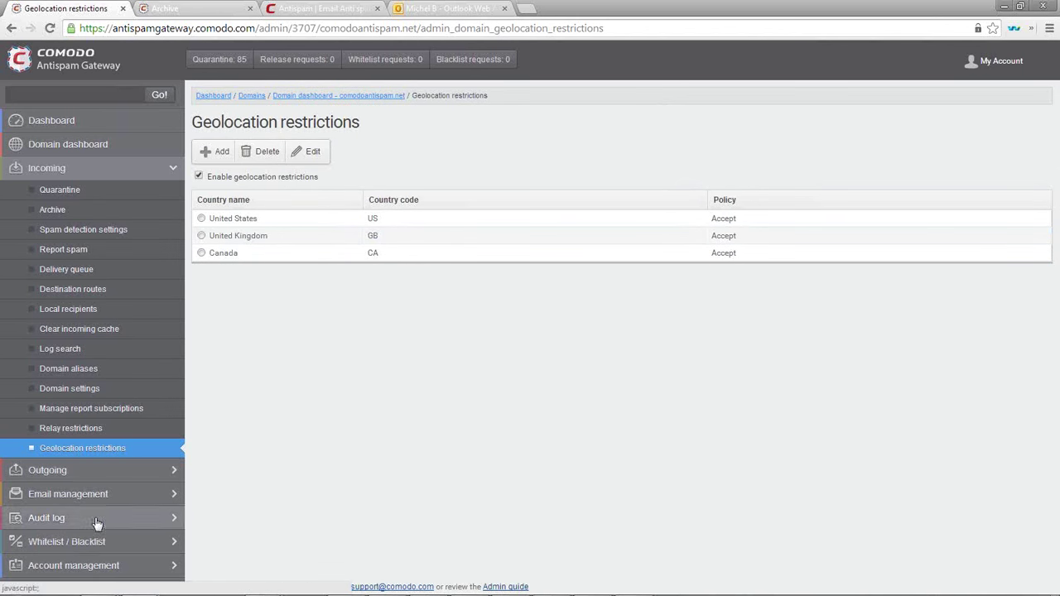
Examine the domain's audit log records and open the incoming delivery queue
click(150, 494)
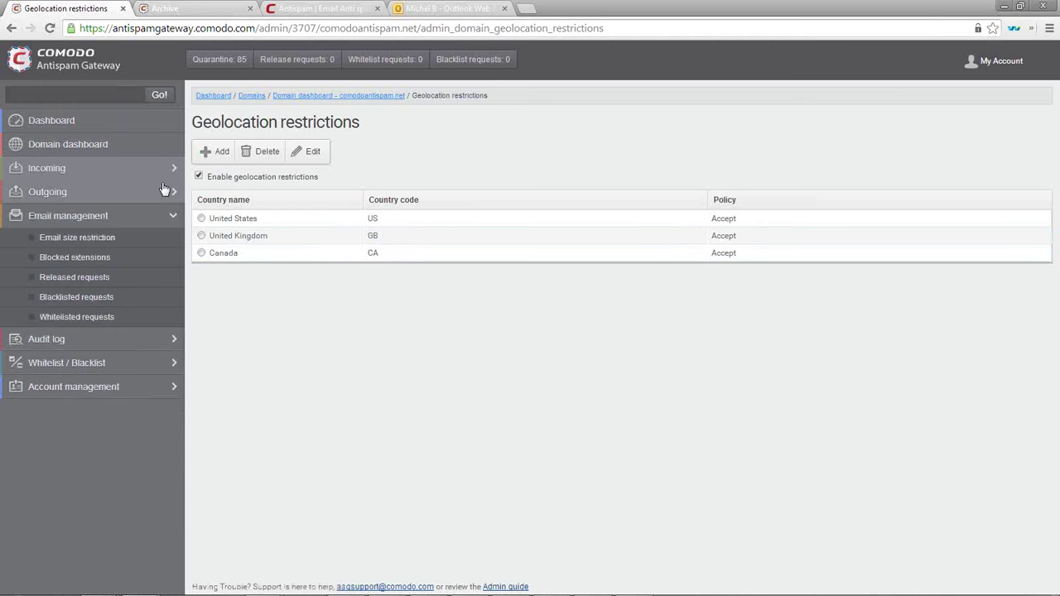
click(149, 341)
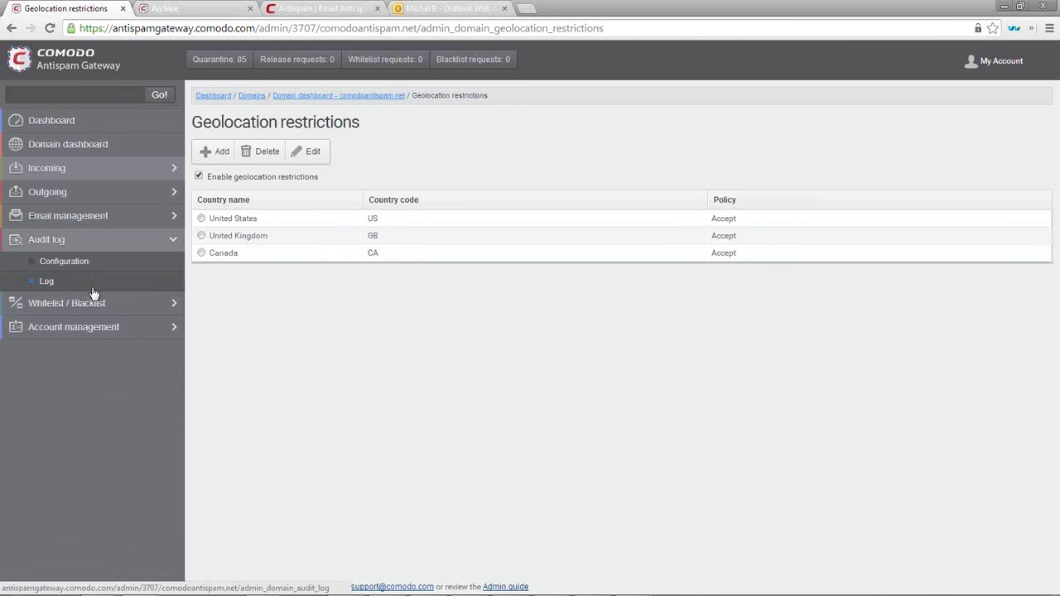
click(46, 281)
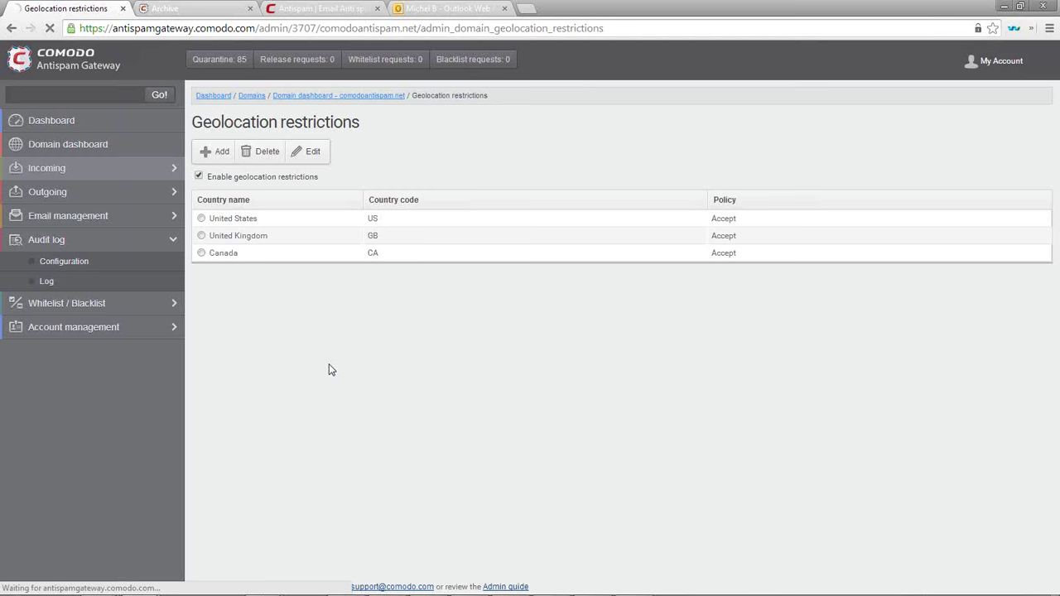
click(99, 281)
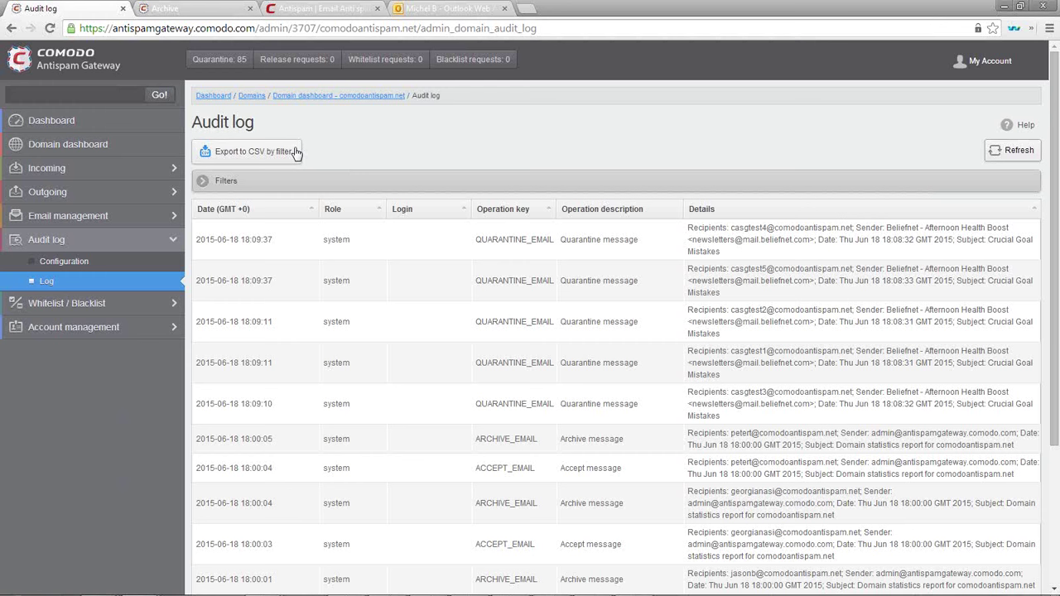
click(156, 172)
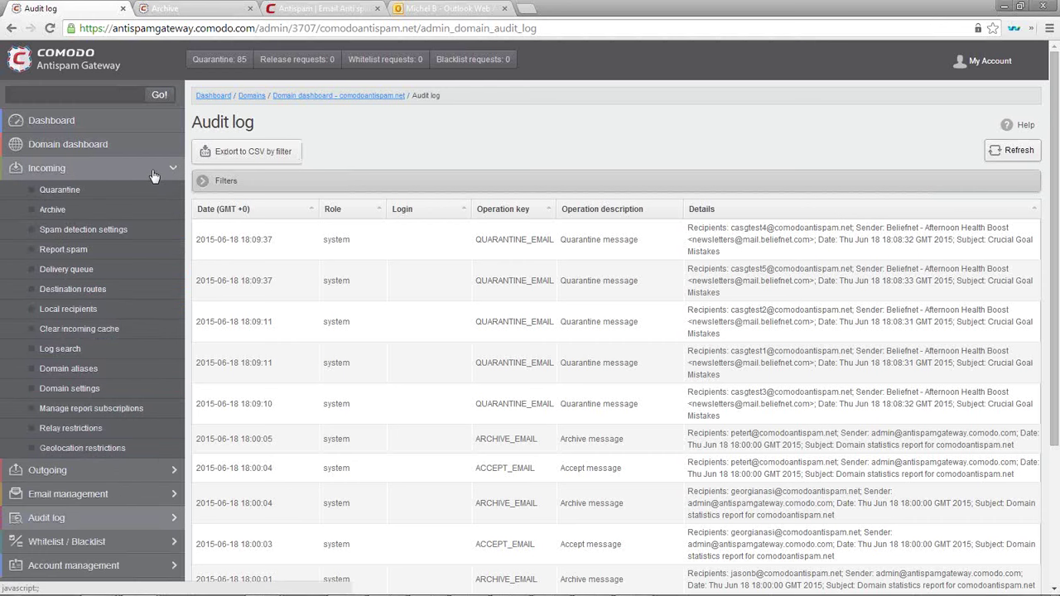
click(77, 271)
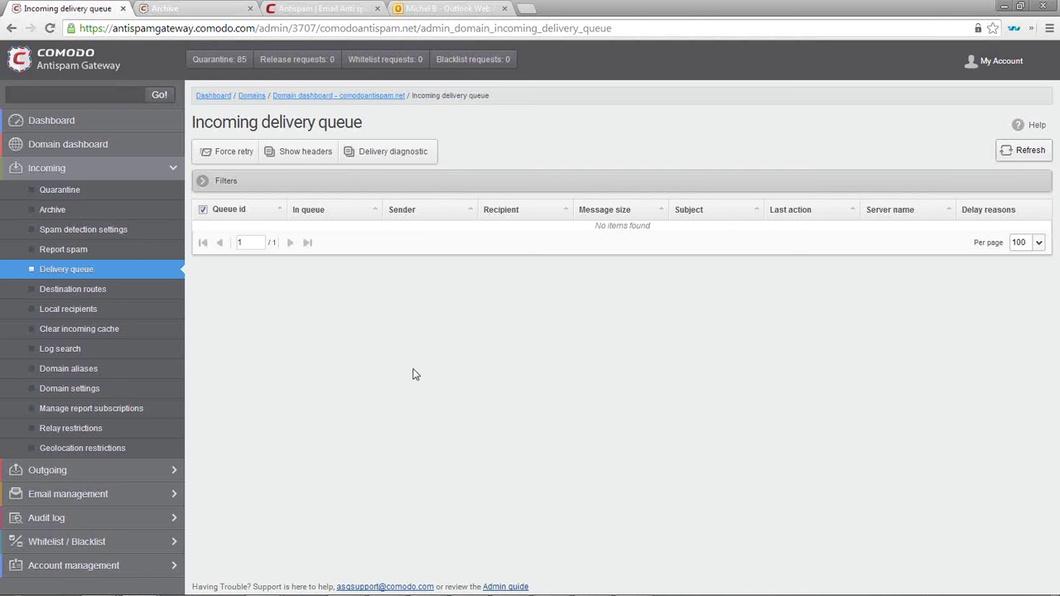
Open the log search form for incoming mail and the list of outgoing users
click(83, 349)
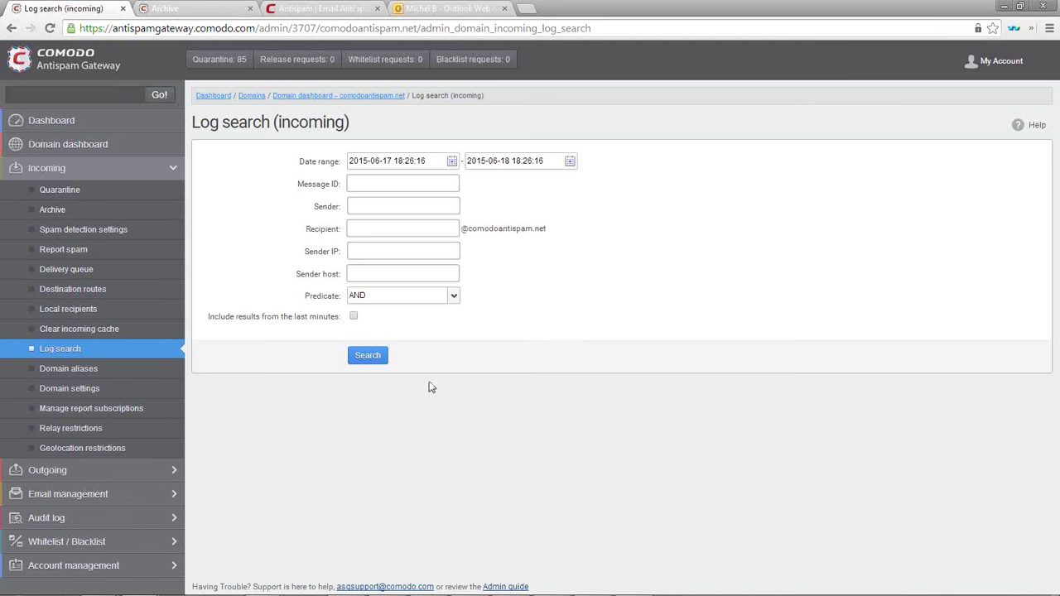
click(176, 471)
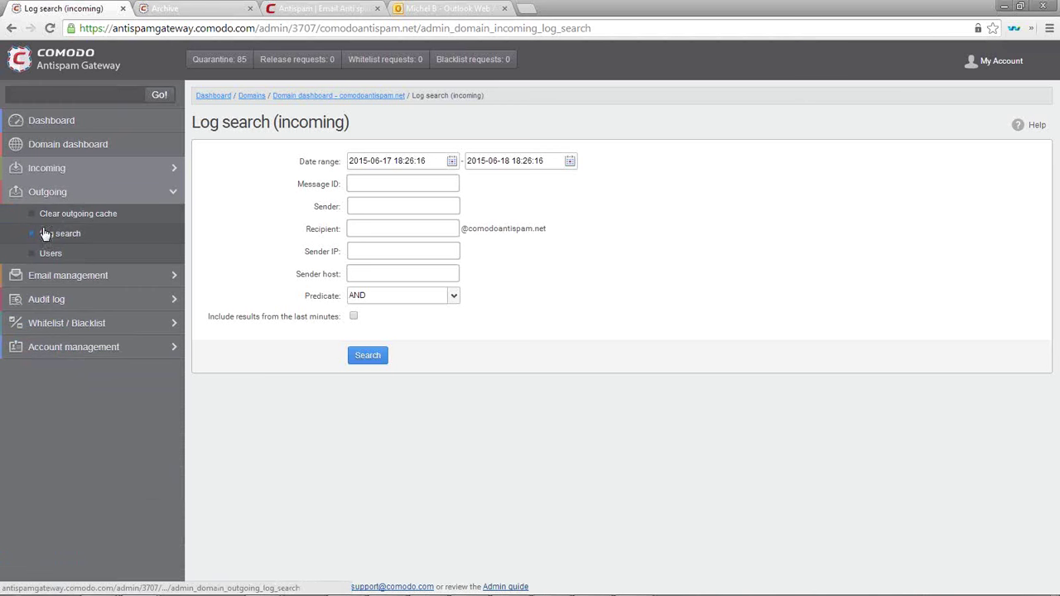
click(49, 253)
Open the domain's email size restriction and enter 20 MB as the limit without saving it
click(166, 278)
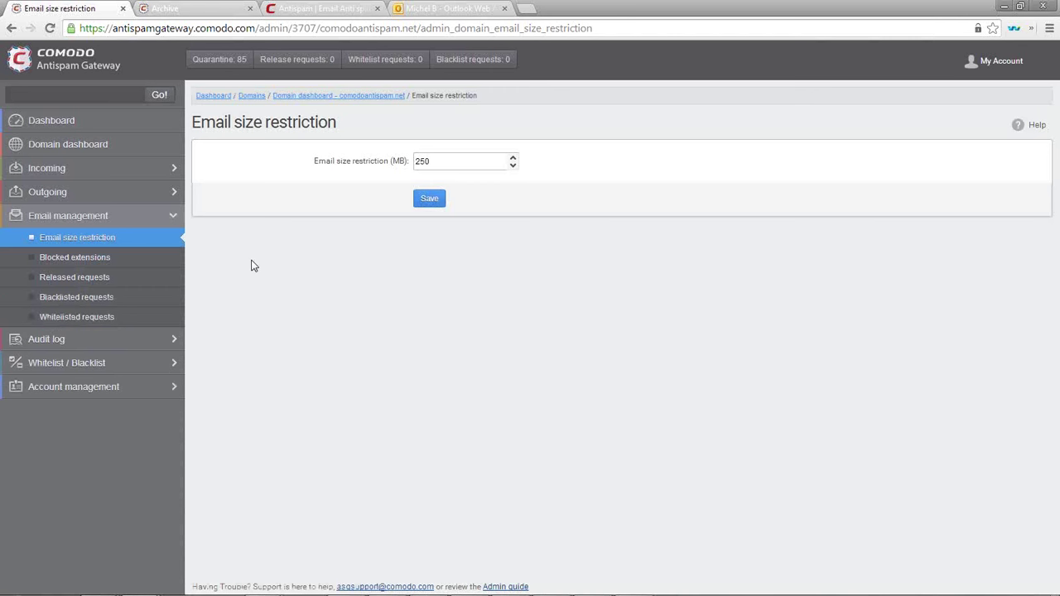
drag(464, 161, 367, 161)
text(20)
Look through both pages of the blocked extensions list and open the released requests
click(130, 260)
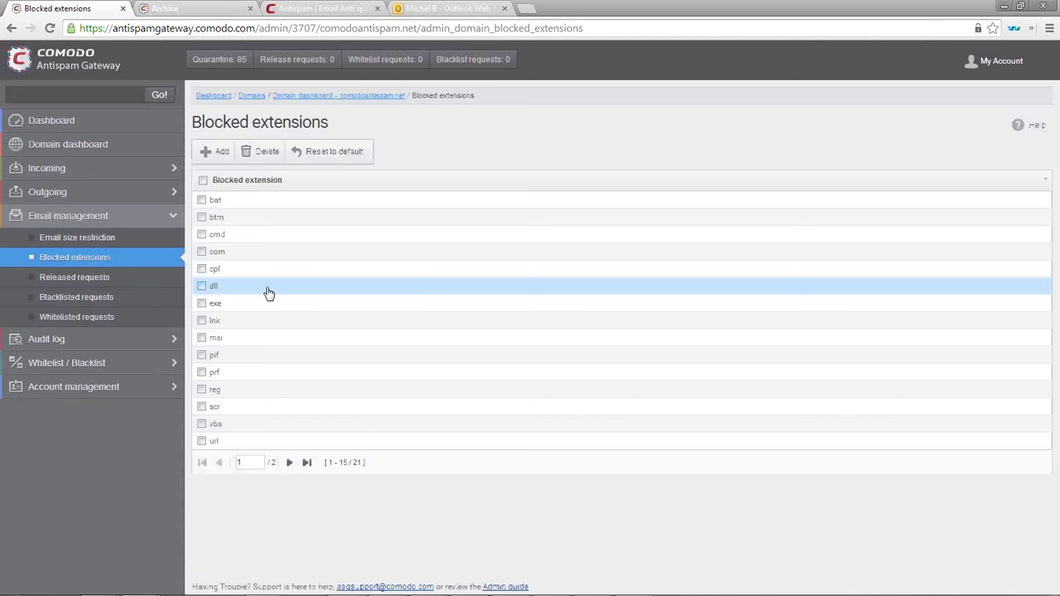
click(287, 463)
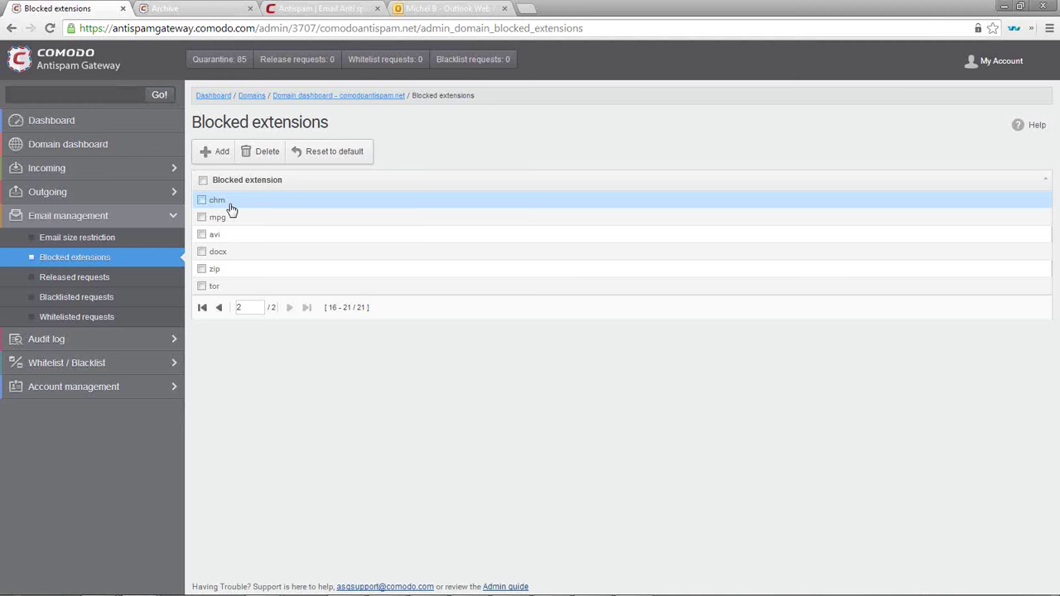
click(113, 280)
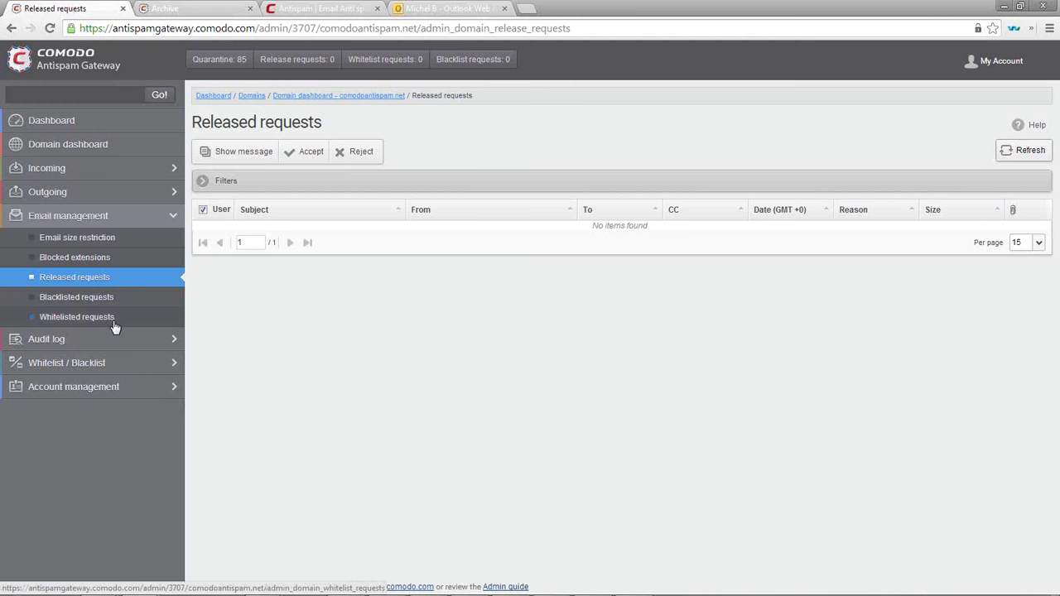
Look over the available whitelist and blacklist pages and open the domain's report subscriptions for incoming mail
click(132, 363)
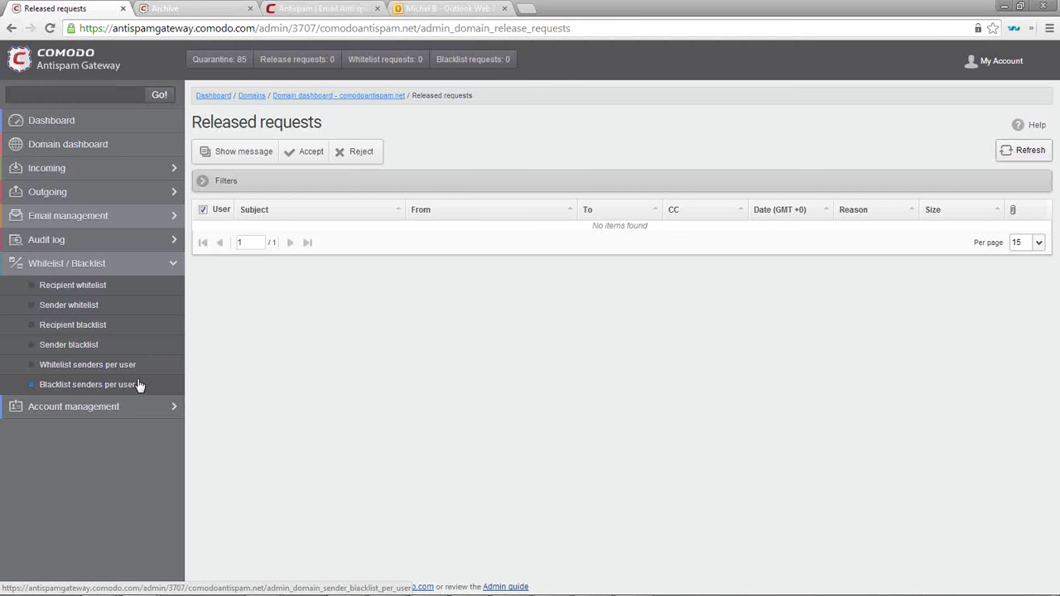
click(173, 170)
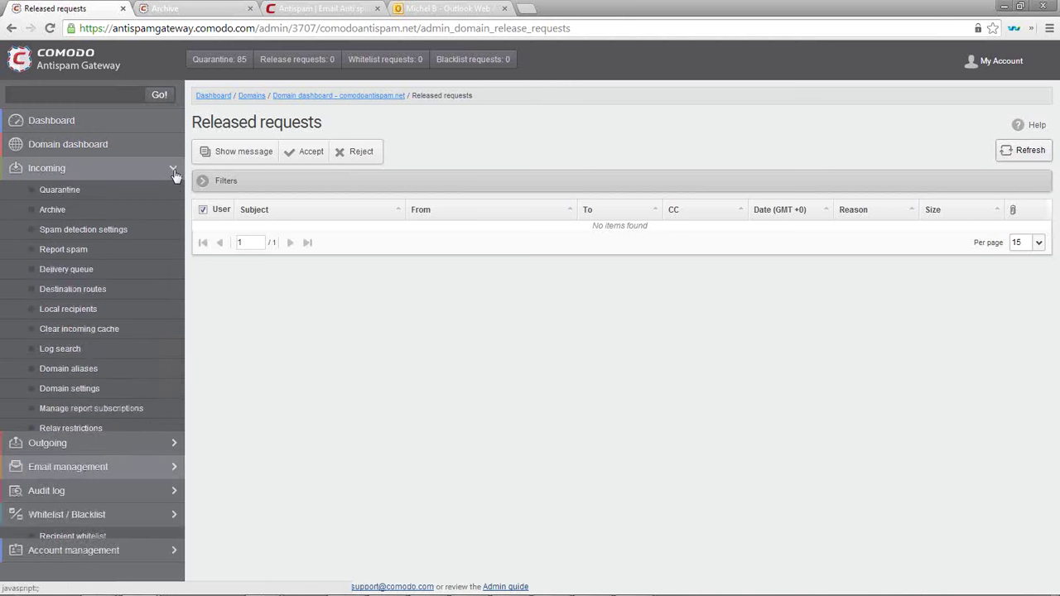
click(91, 409)
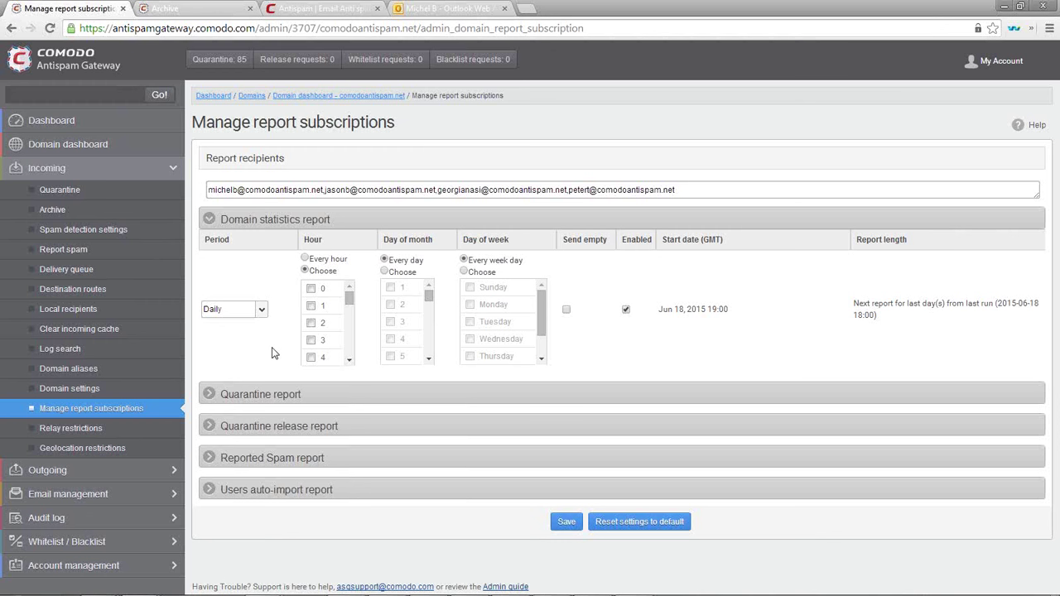
Expand and examine the schedules of the quarantine, quarantine release, reported spam and users auto-import reports
click(222, 394)
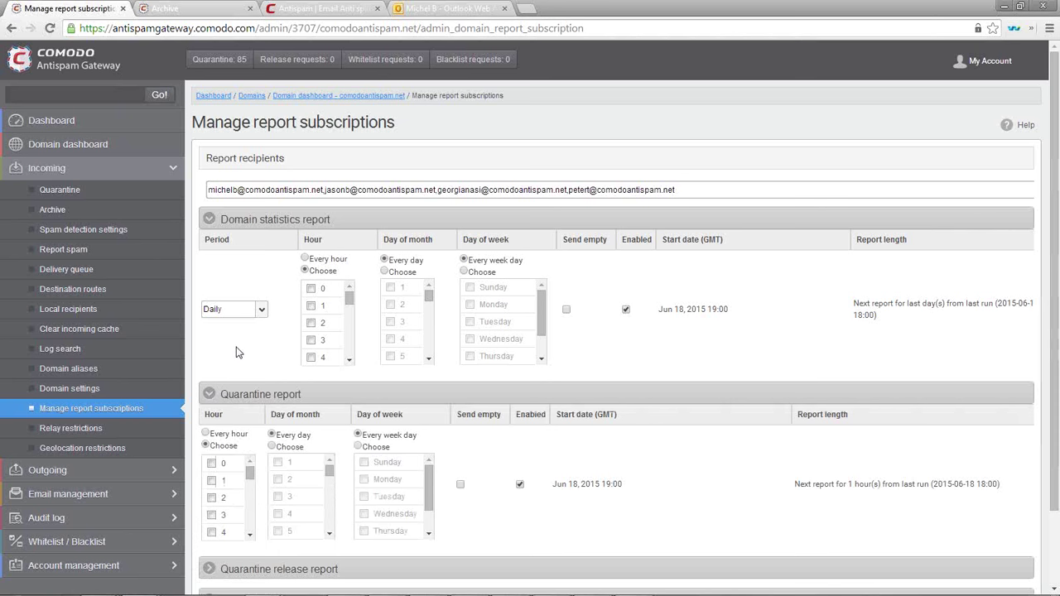
scroll(236, 353, down, 2)
click(209, 480)
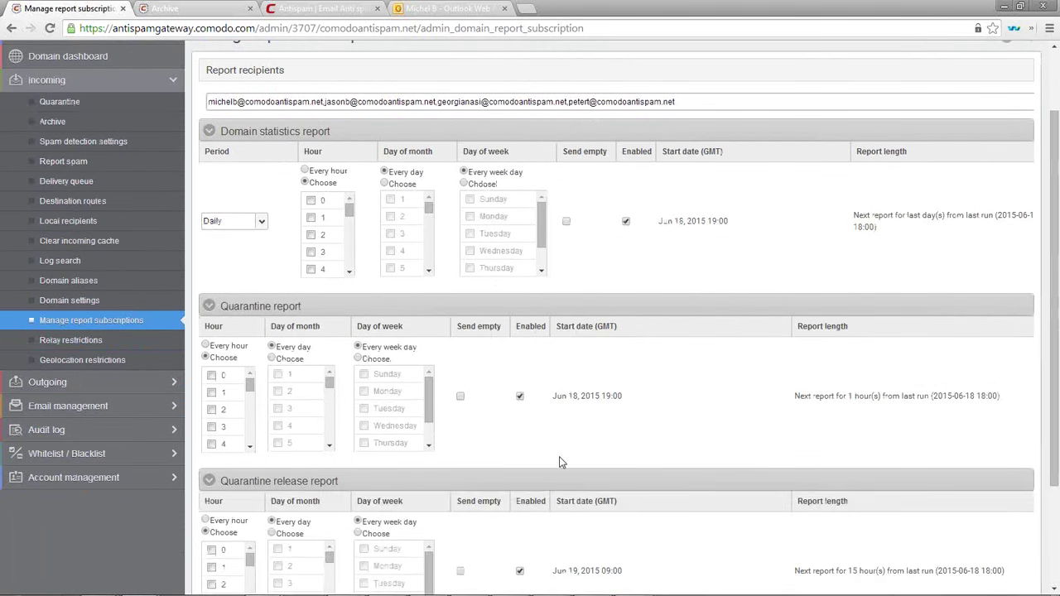
scroll(560, 462, down, 3)
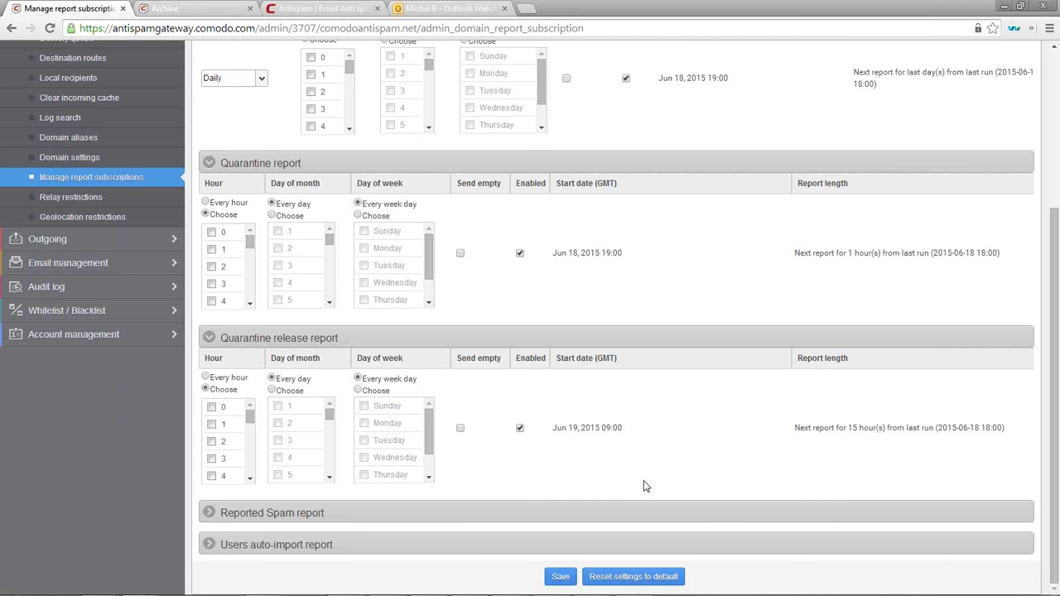
click(209, 513)
scroll(724, 439, down, 2)
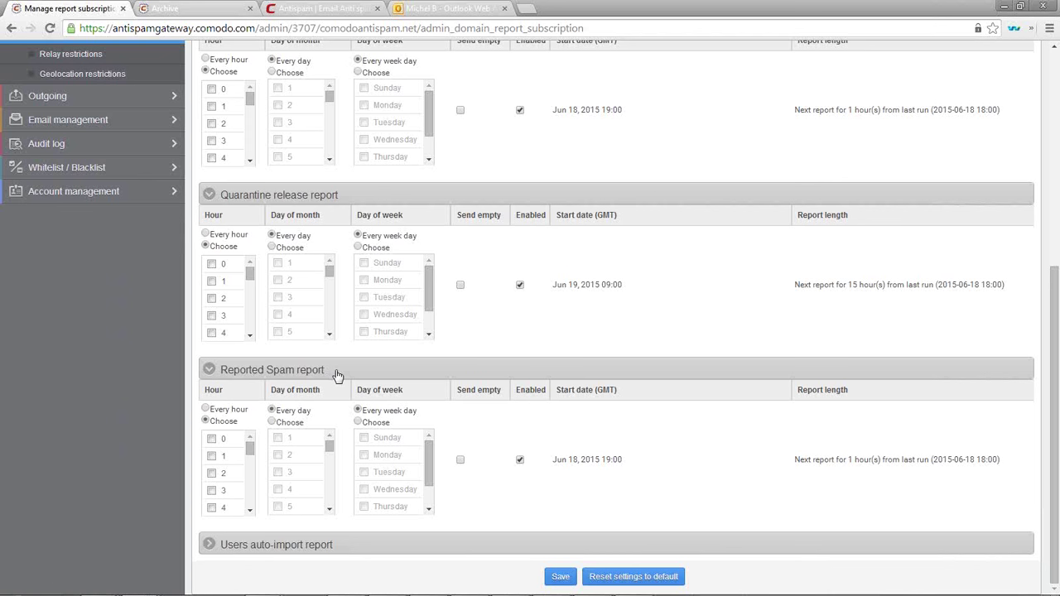
click(209, 545)
scroll(508, 487, down, 3)
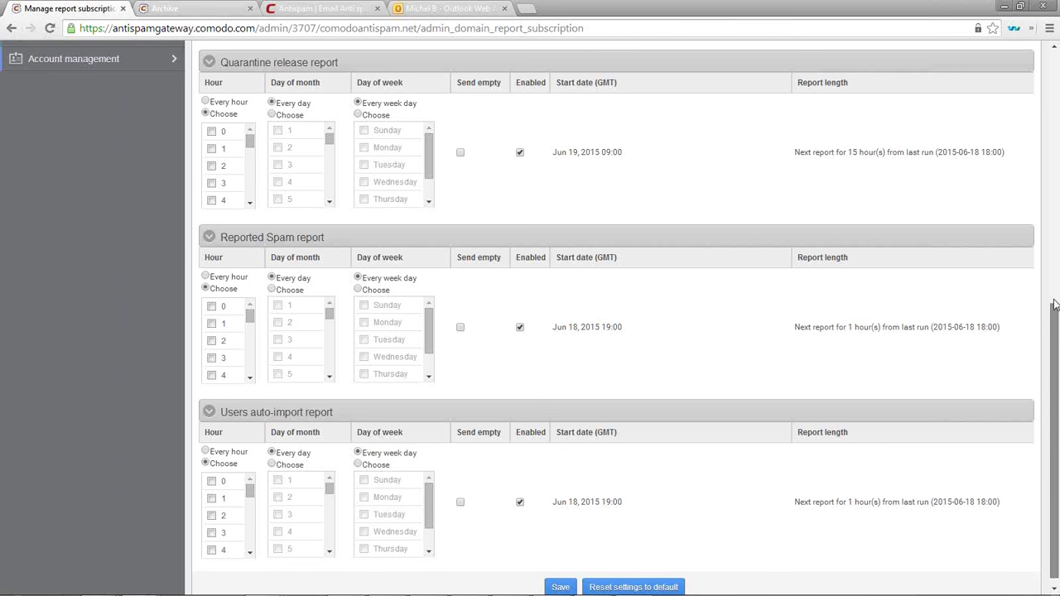
drag(1055, 305, 1056, 93)
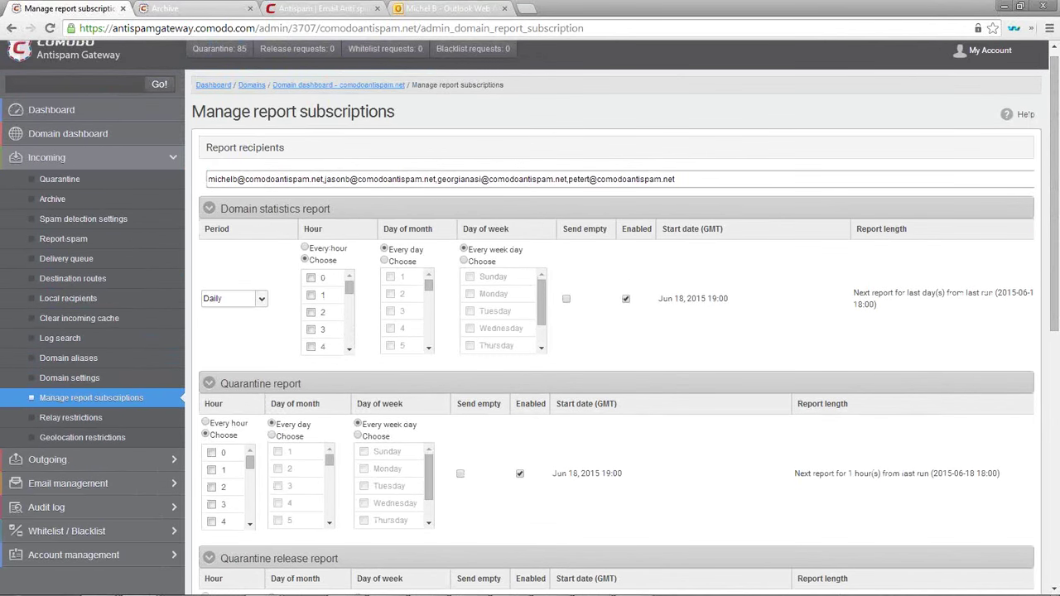